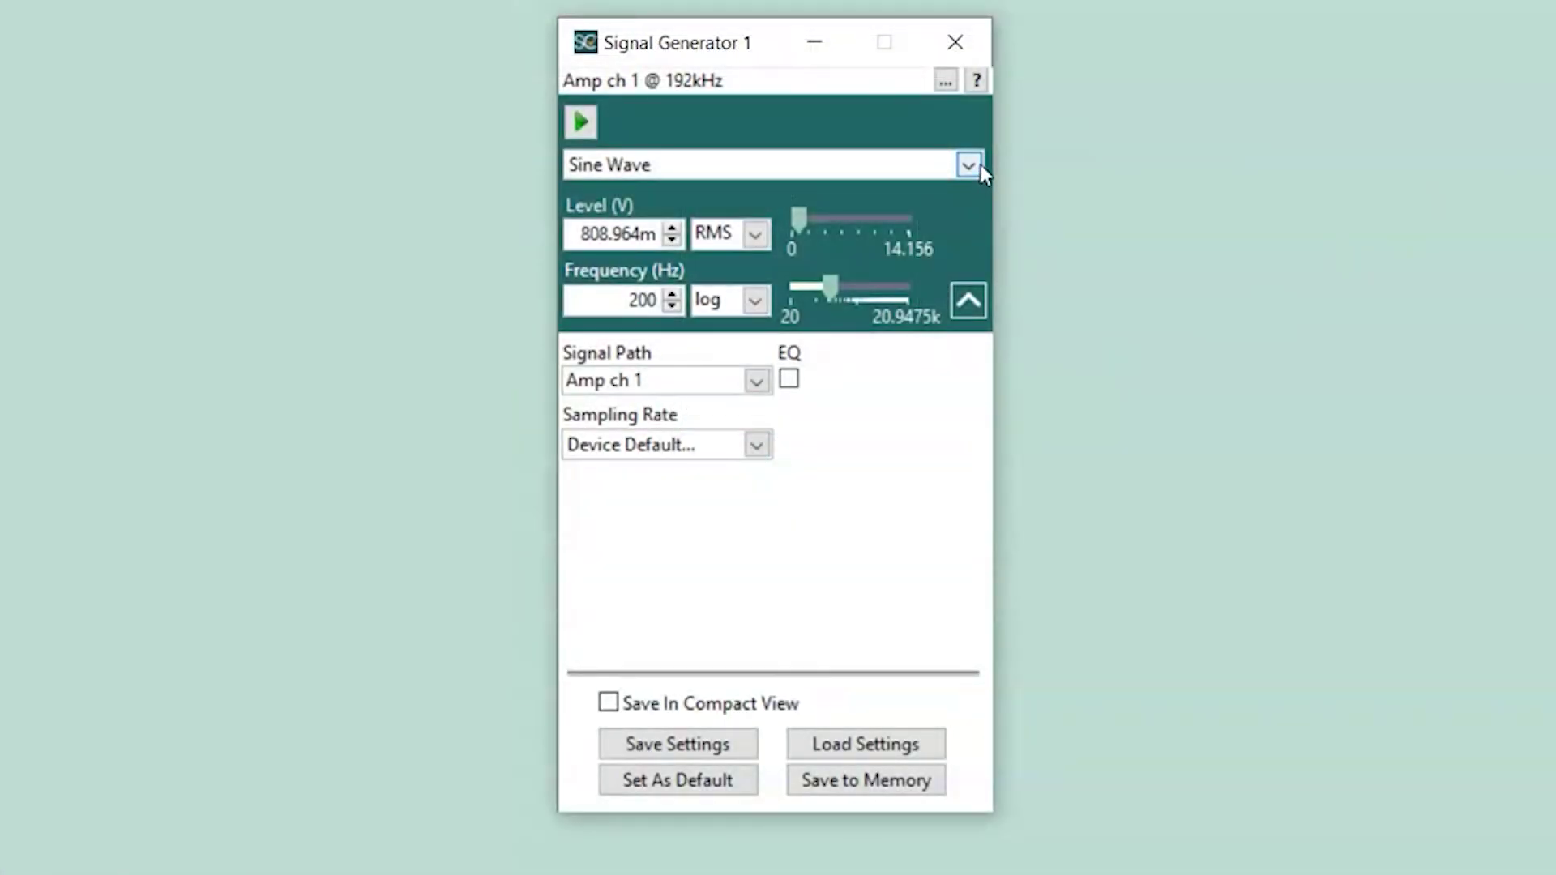
Look through the available signal types, signal paths and sampling rates, and move the focus through the level and frequency fields.
click(969, 165)
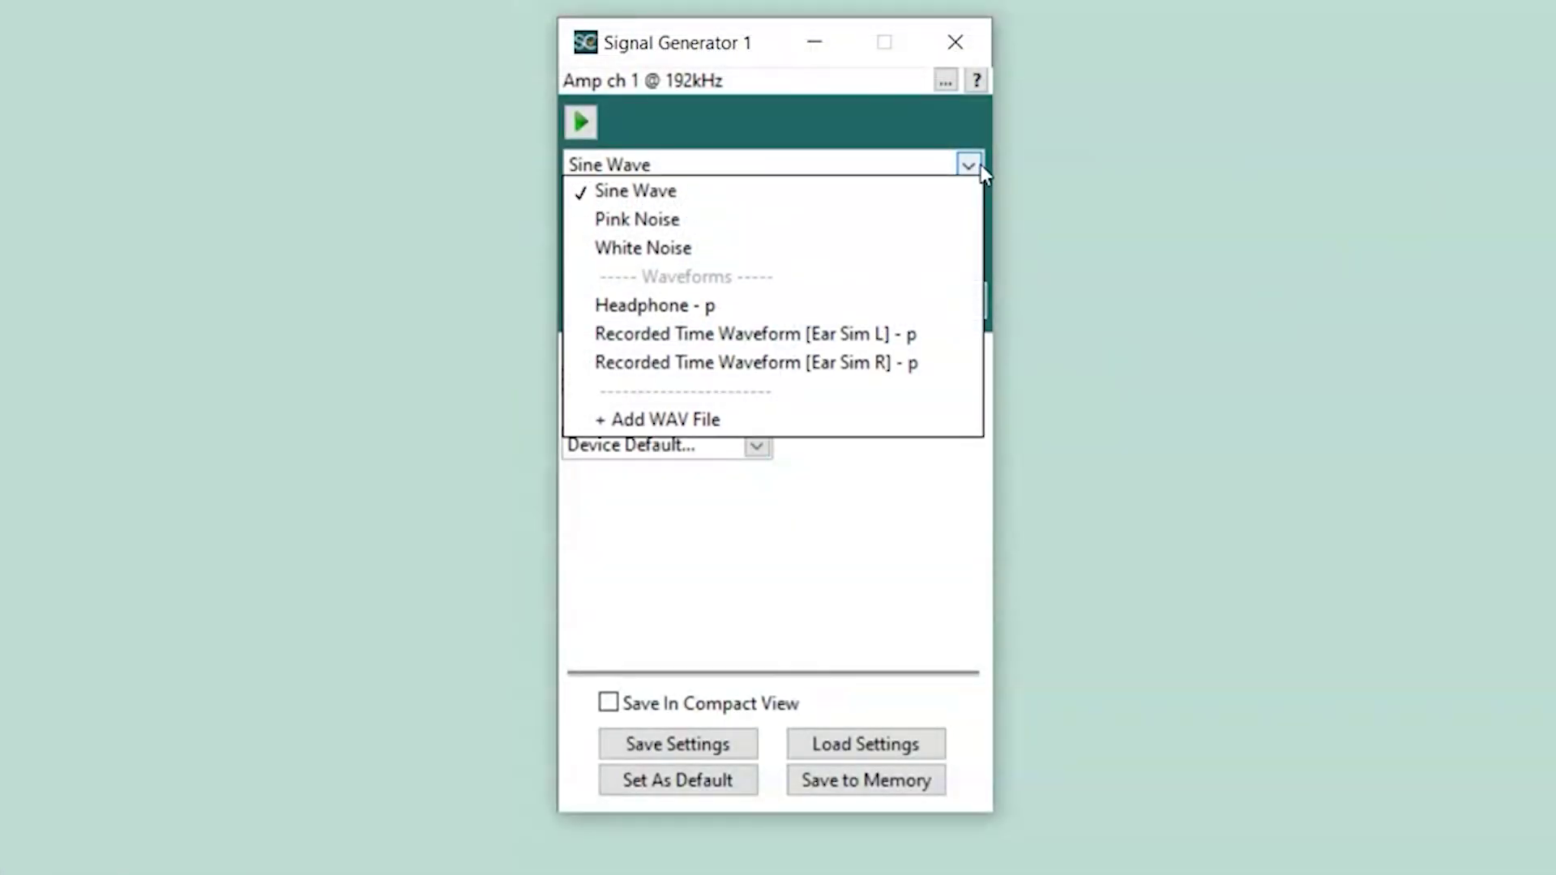
click(971, 167)
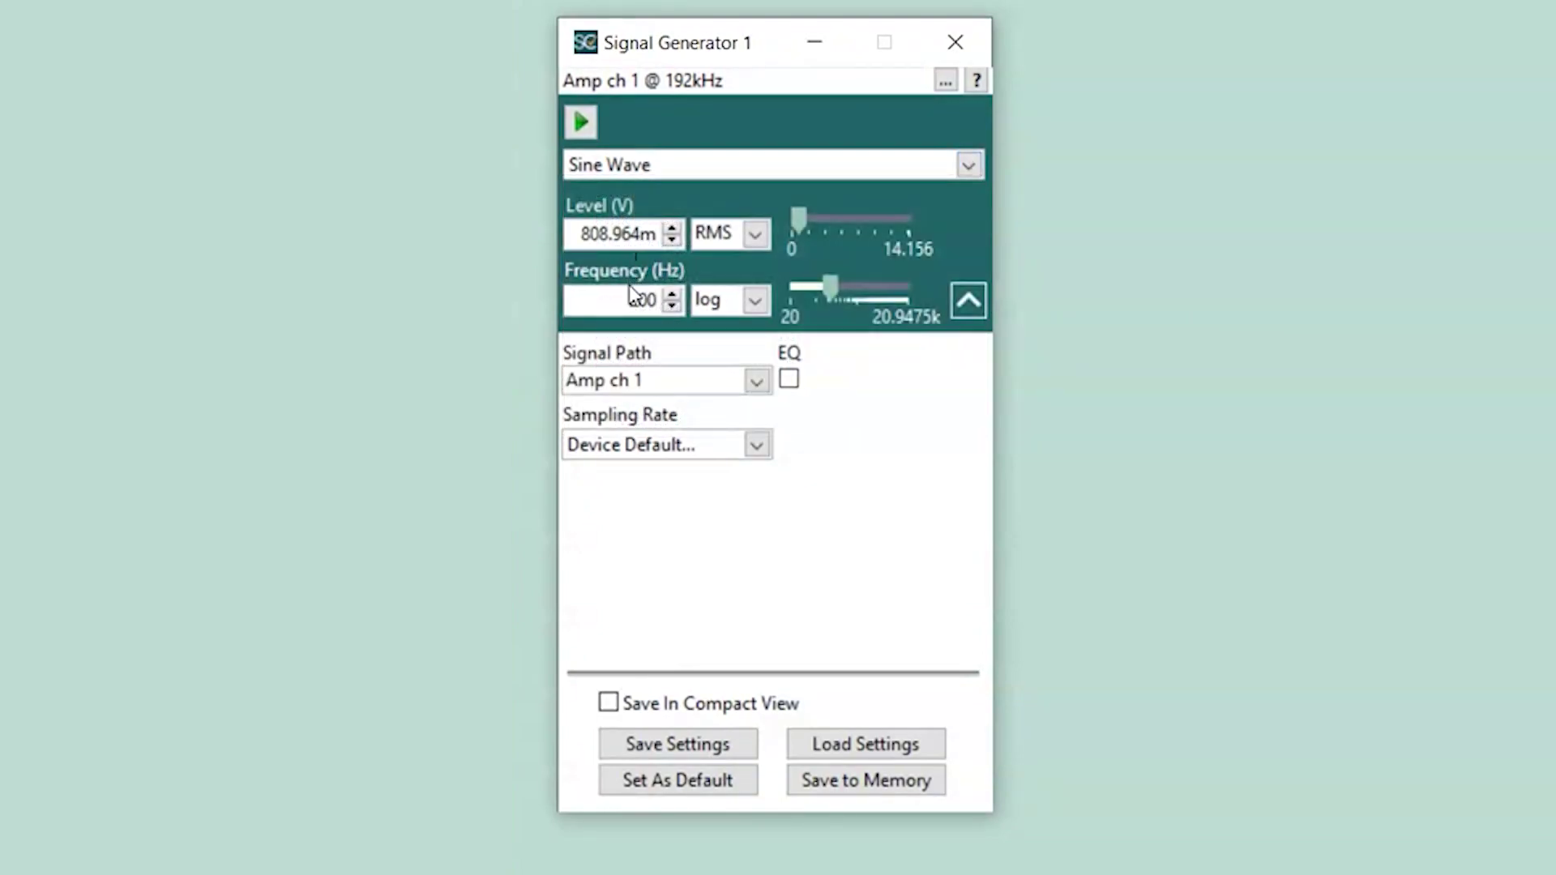
click(756, 382)
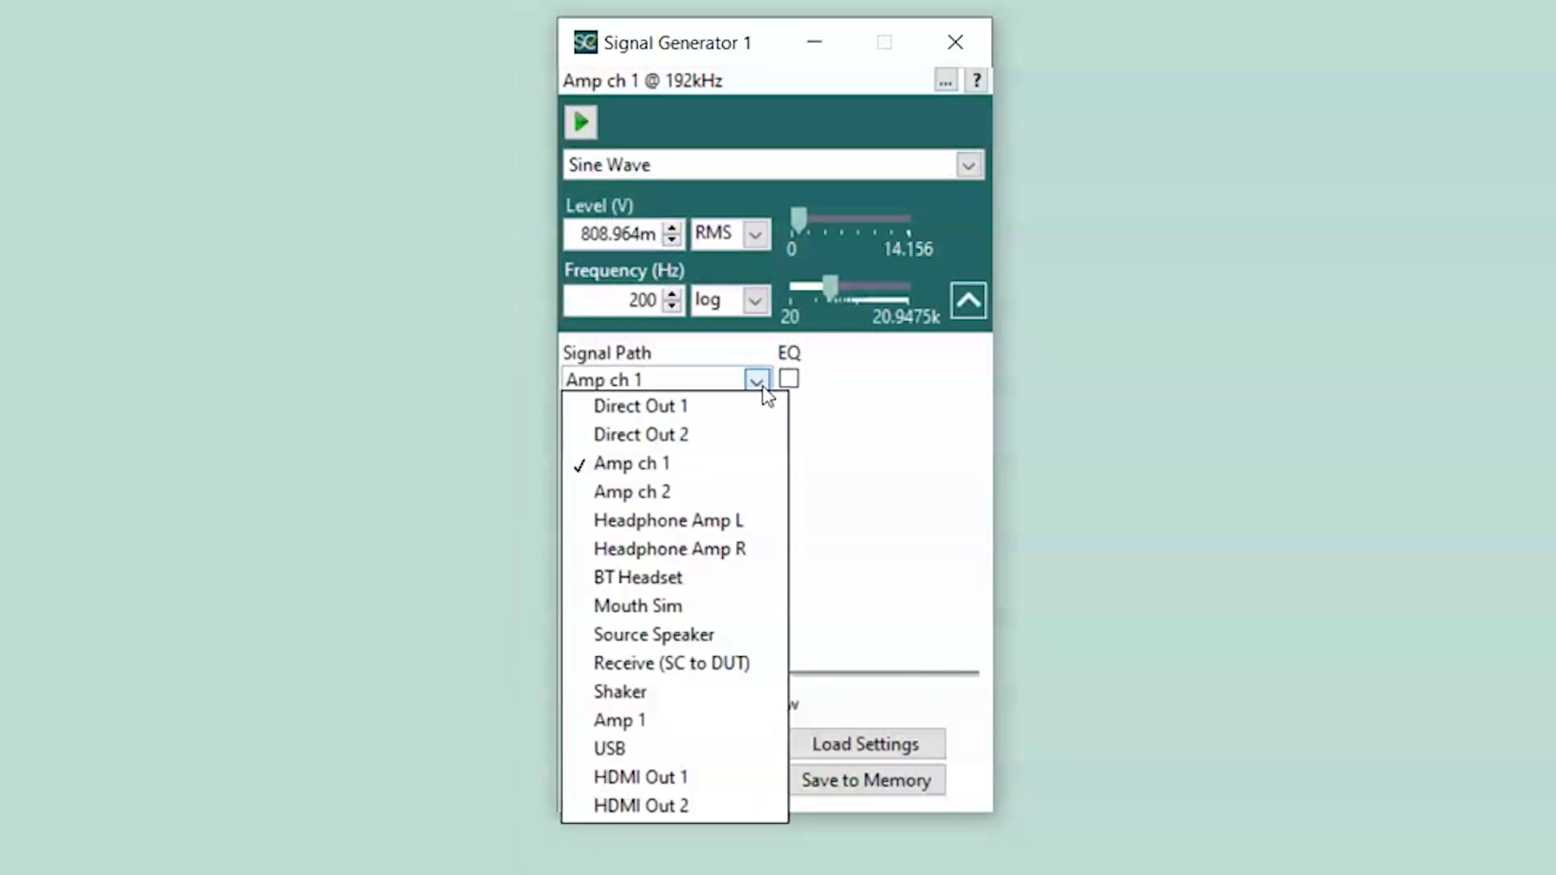
click(762, 390)
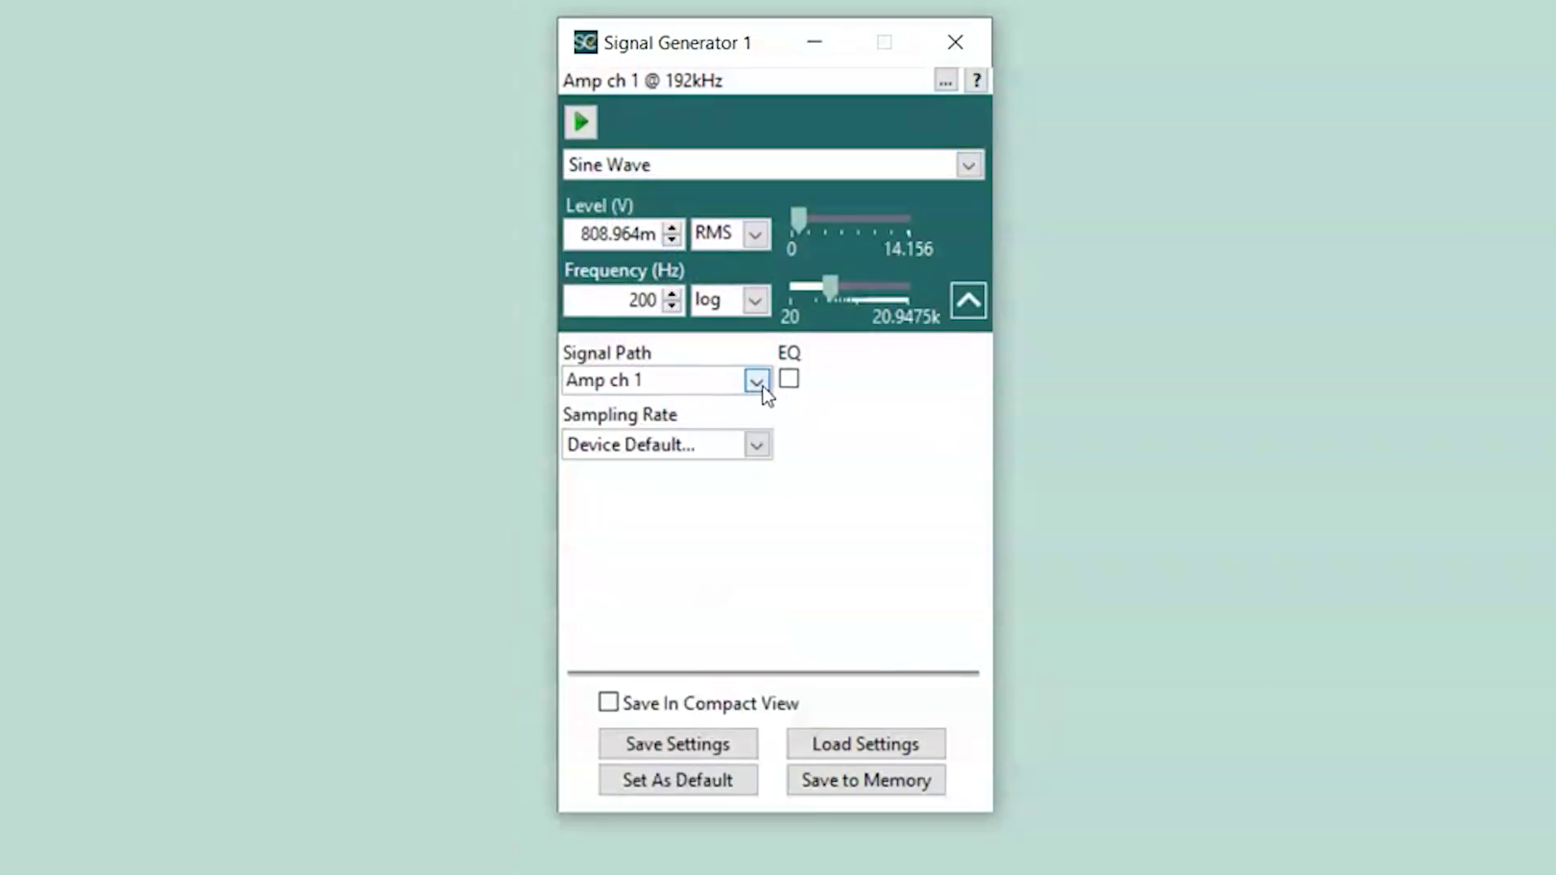
click(758, 447)
click(757, 447)
key(Tab)
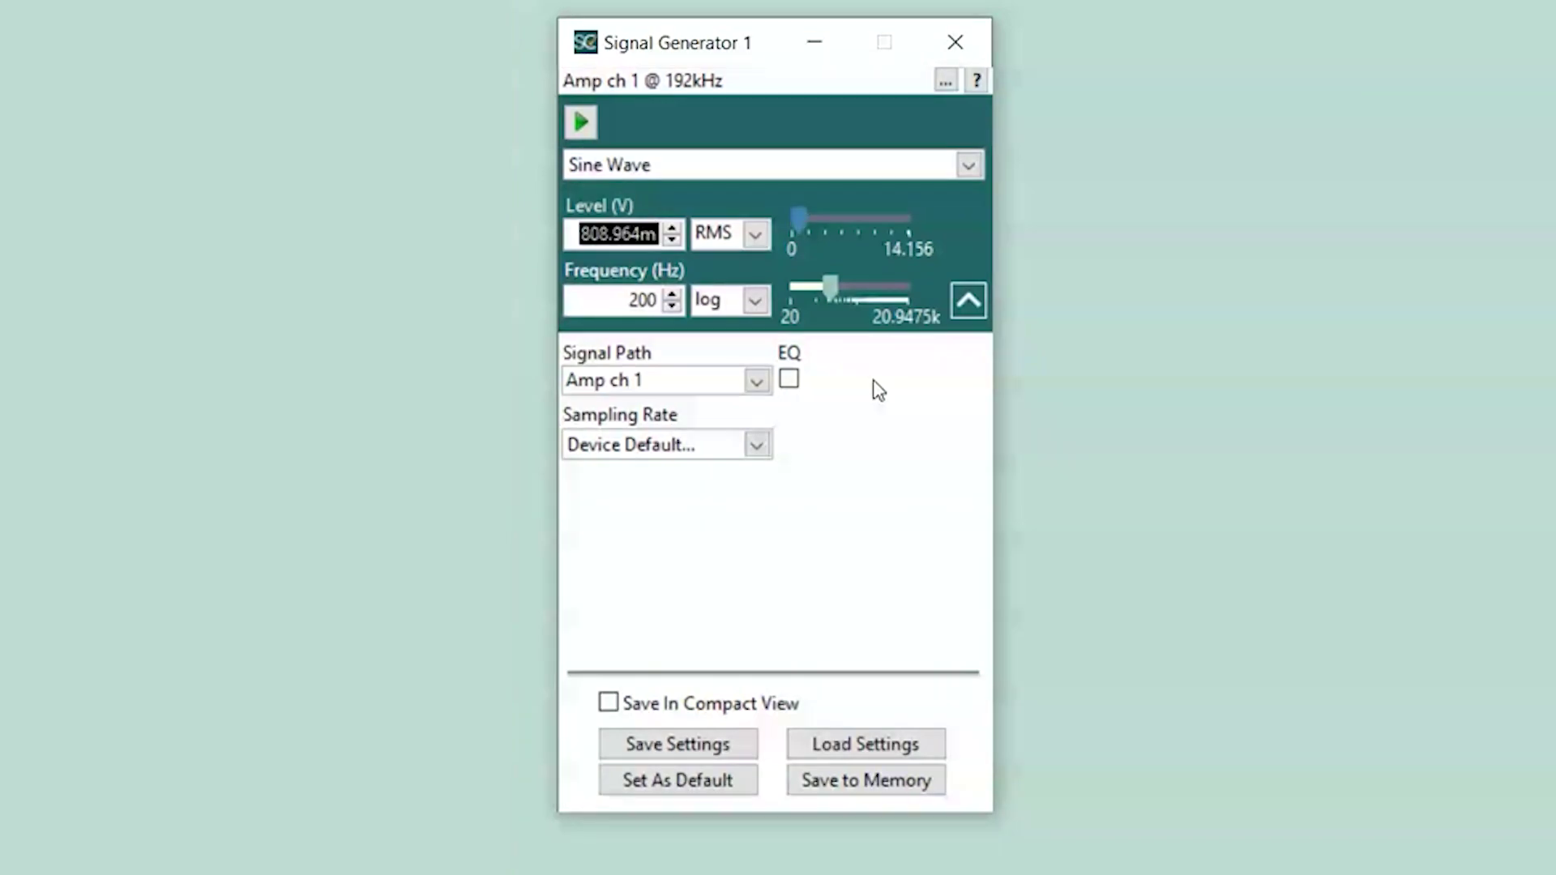
key(Tab)
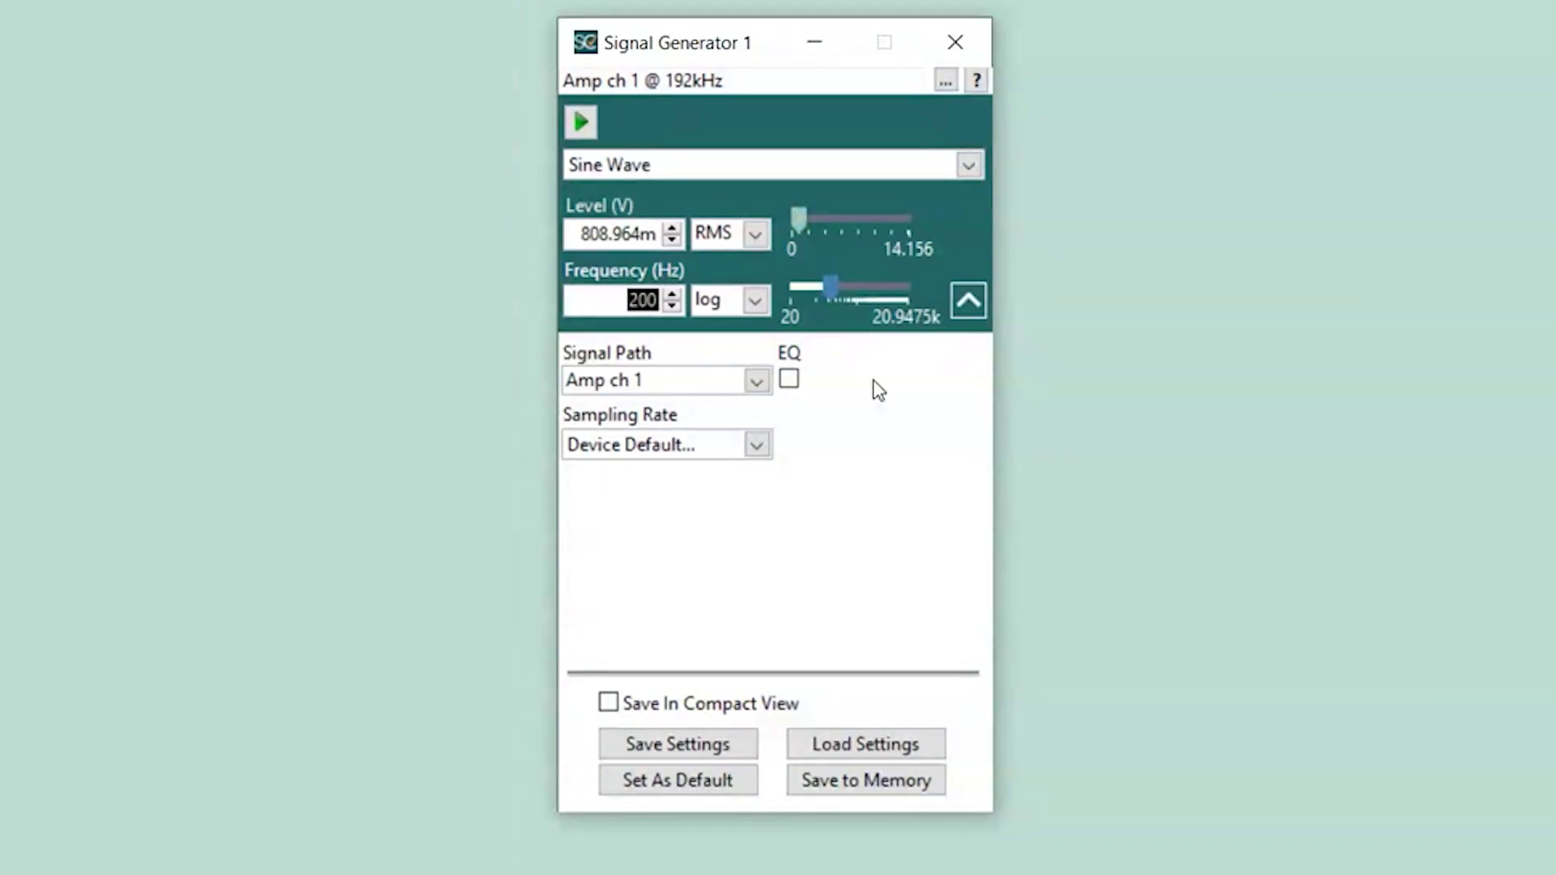
Switch the level unit from RMS to dB and step the output level to 1.2 dB.
click(753, 234)
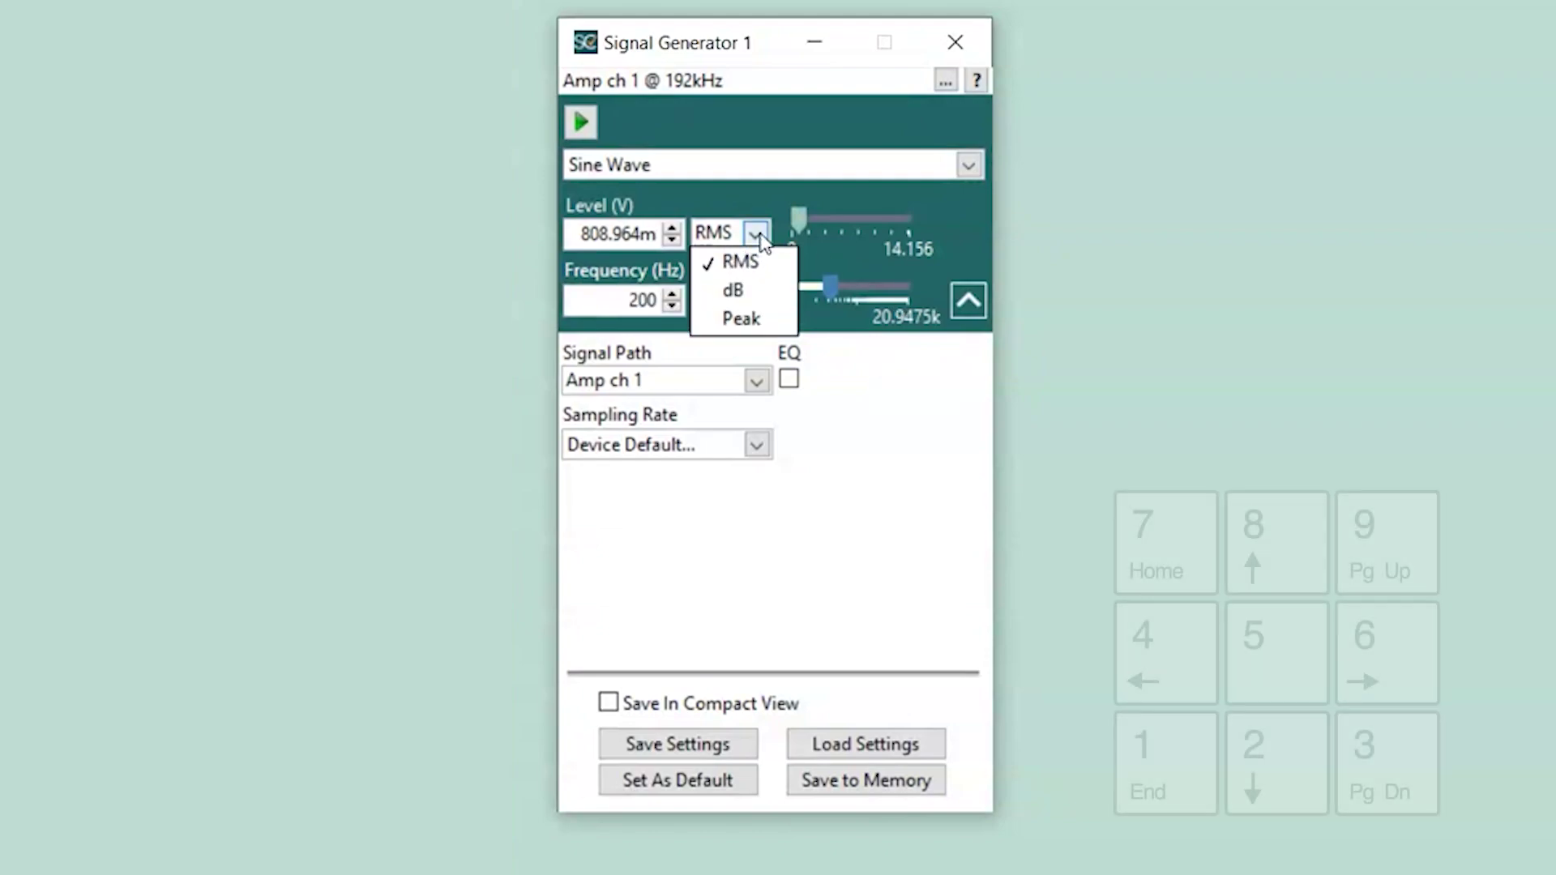
click(755, 290)
key(shift+Tab)
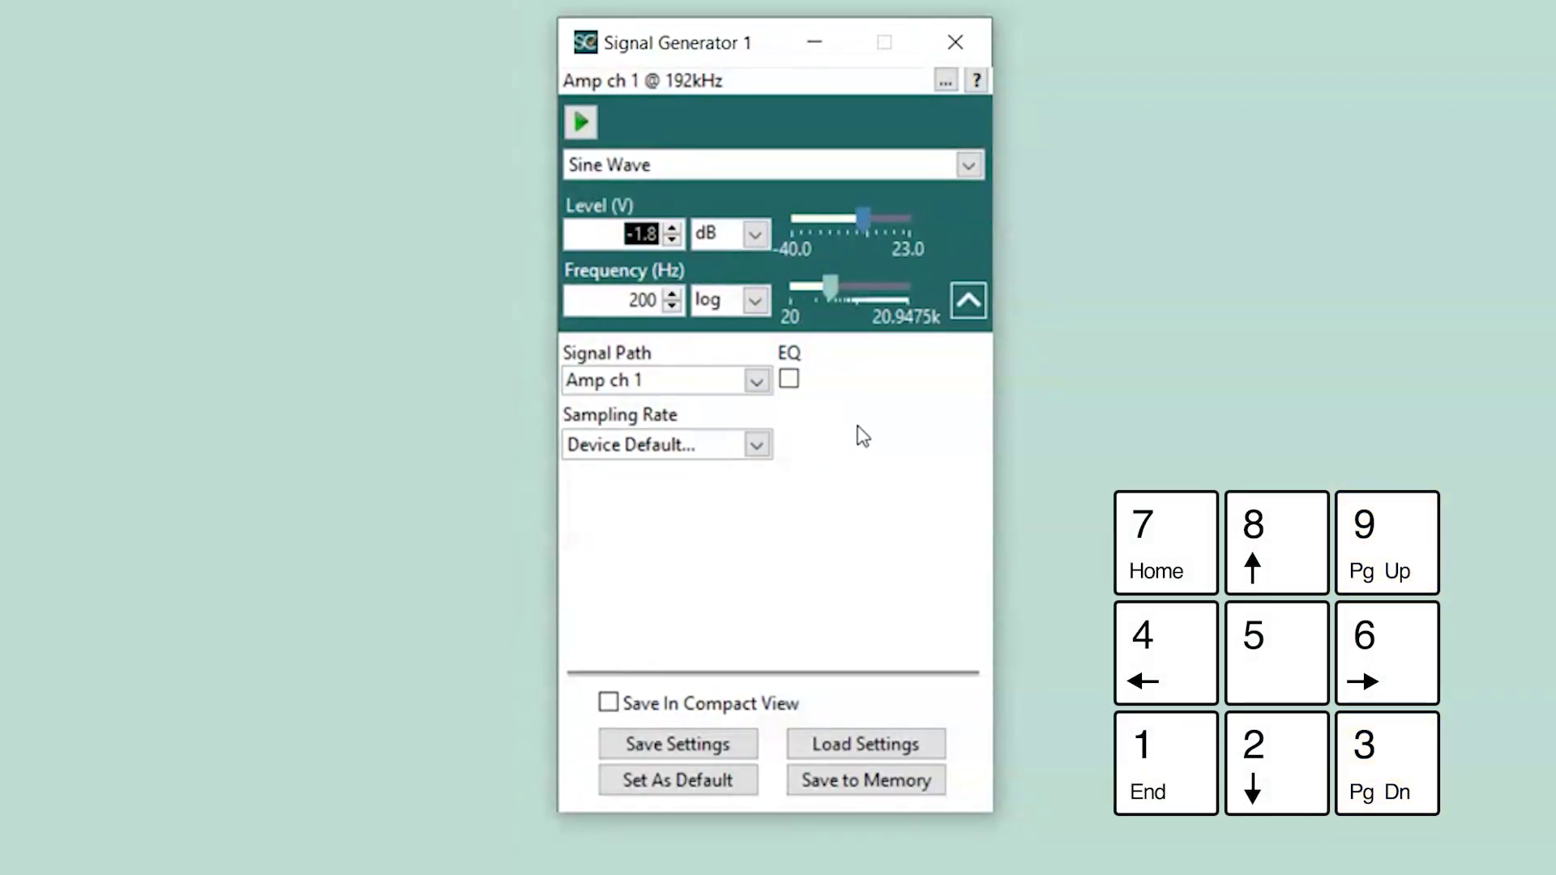
key(Page_Up)
key(Page_Down)
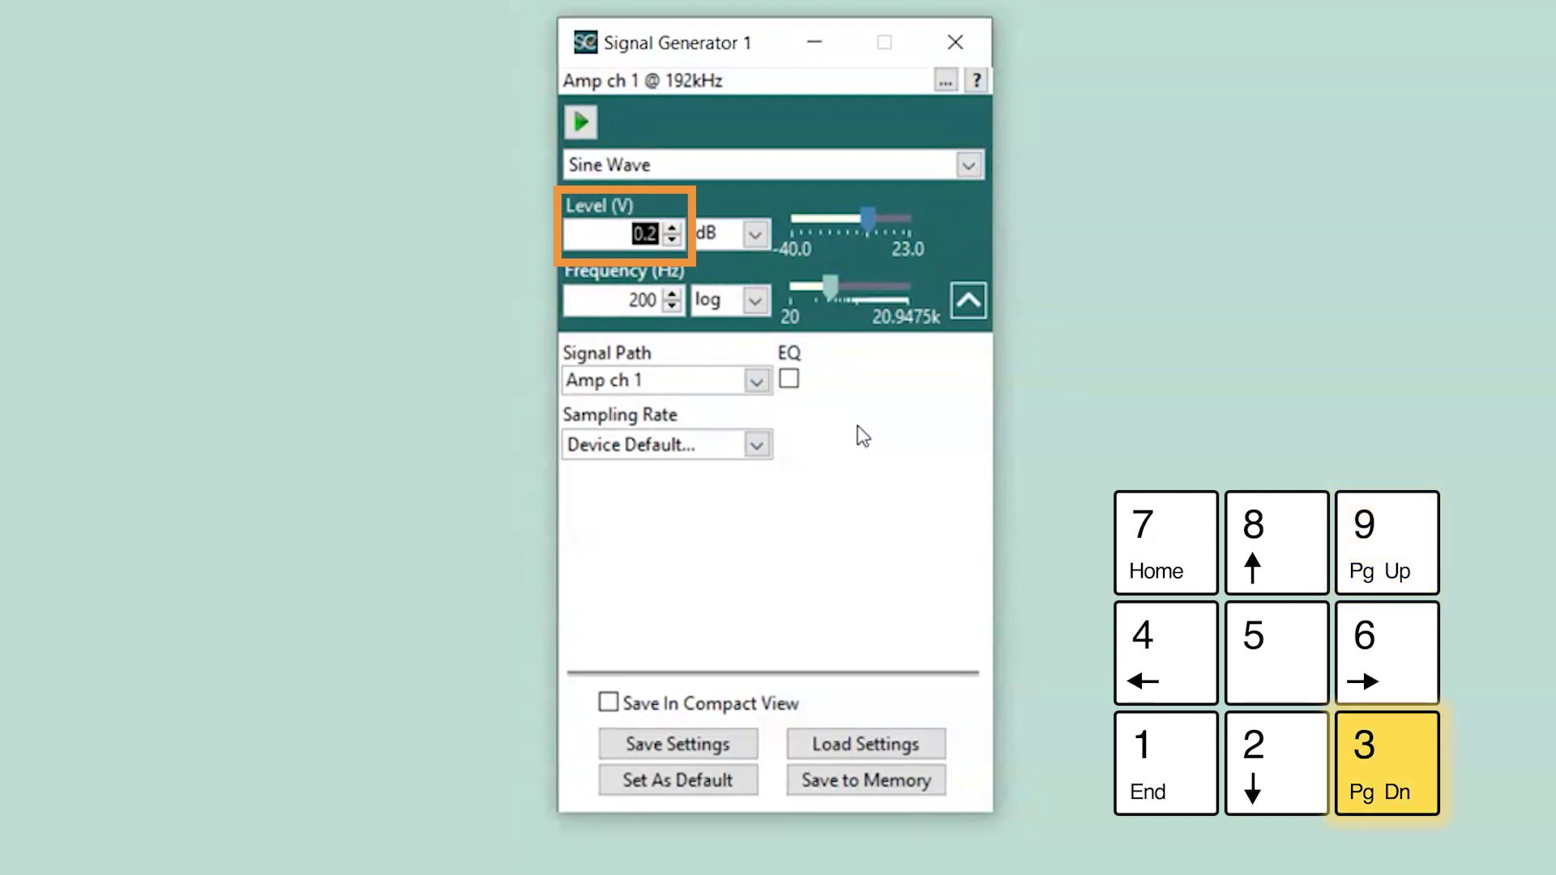
key(Page_Up)
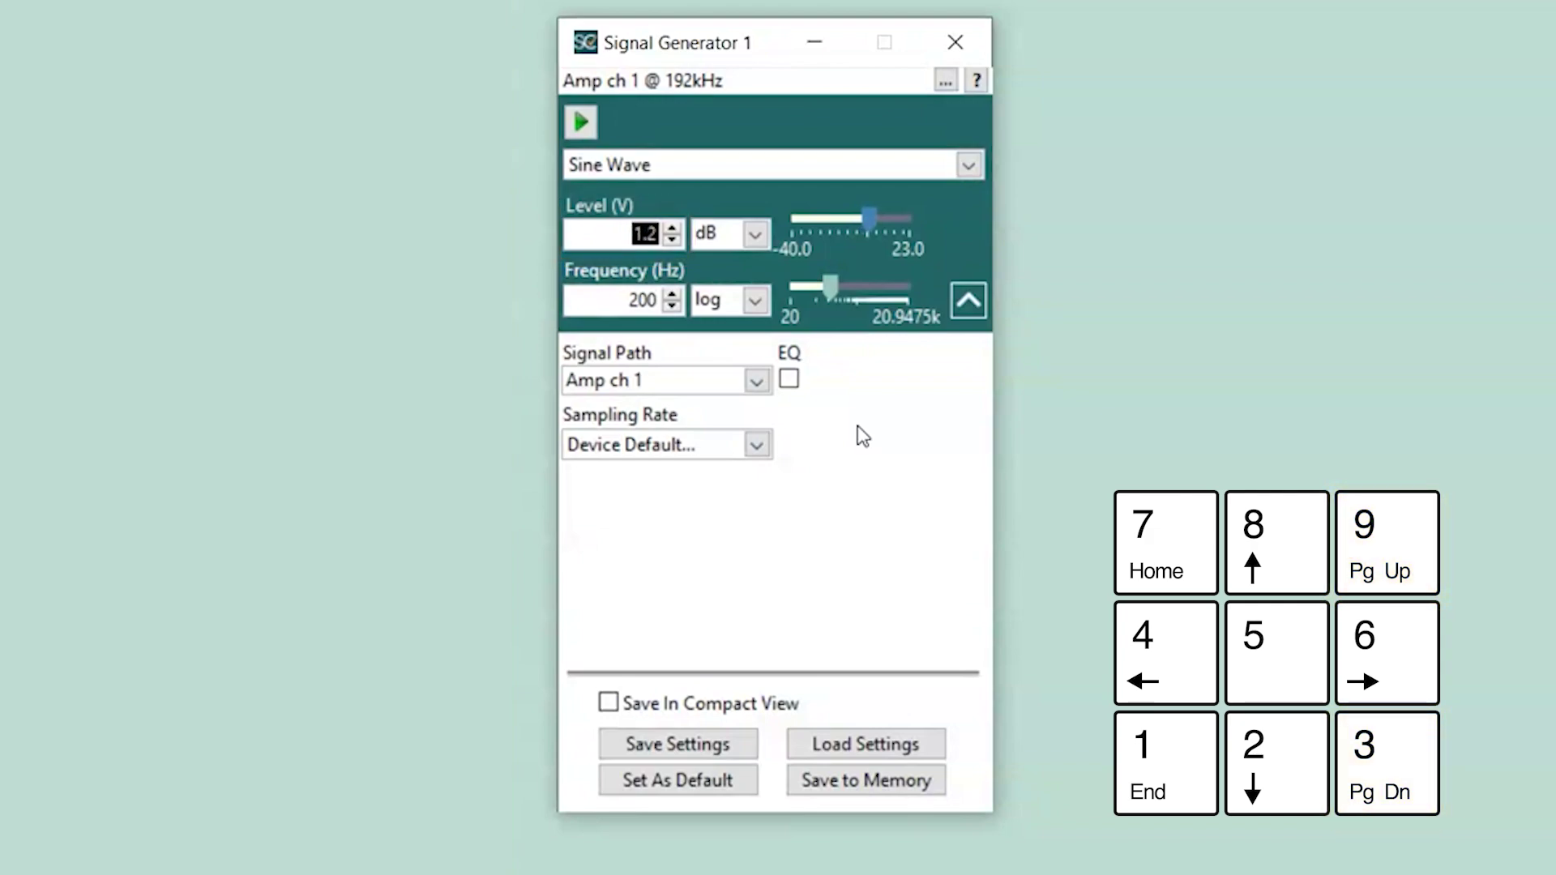
Step the sine wave's frequency up and down in log increments, ending at 212 Hz.
key(Tab)
key(Page_Up)
key(Page_Down)
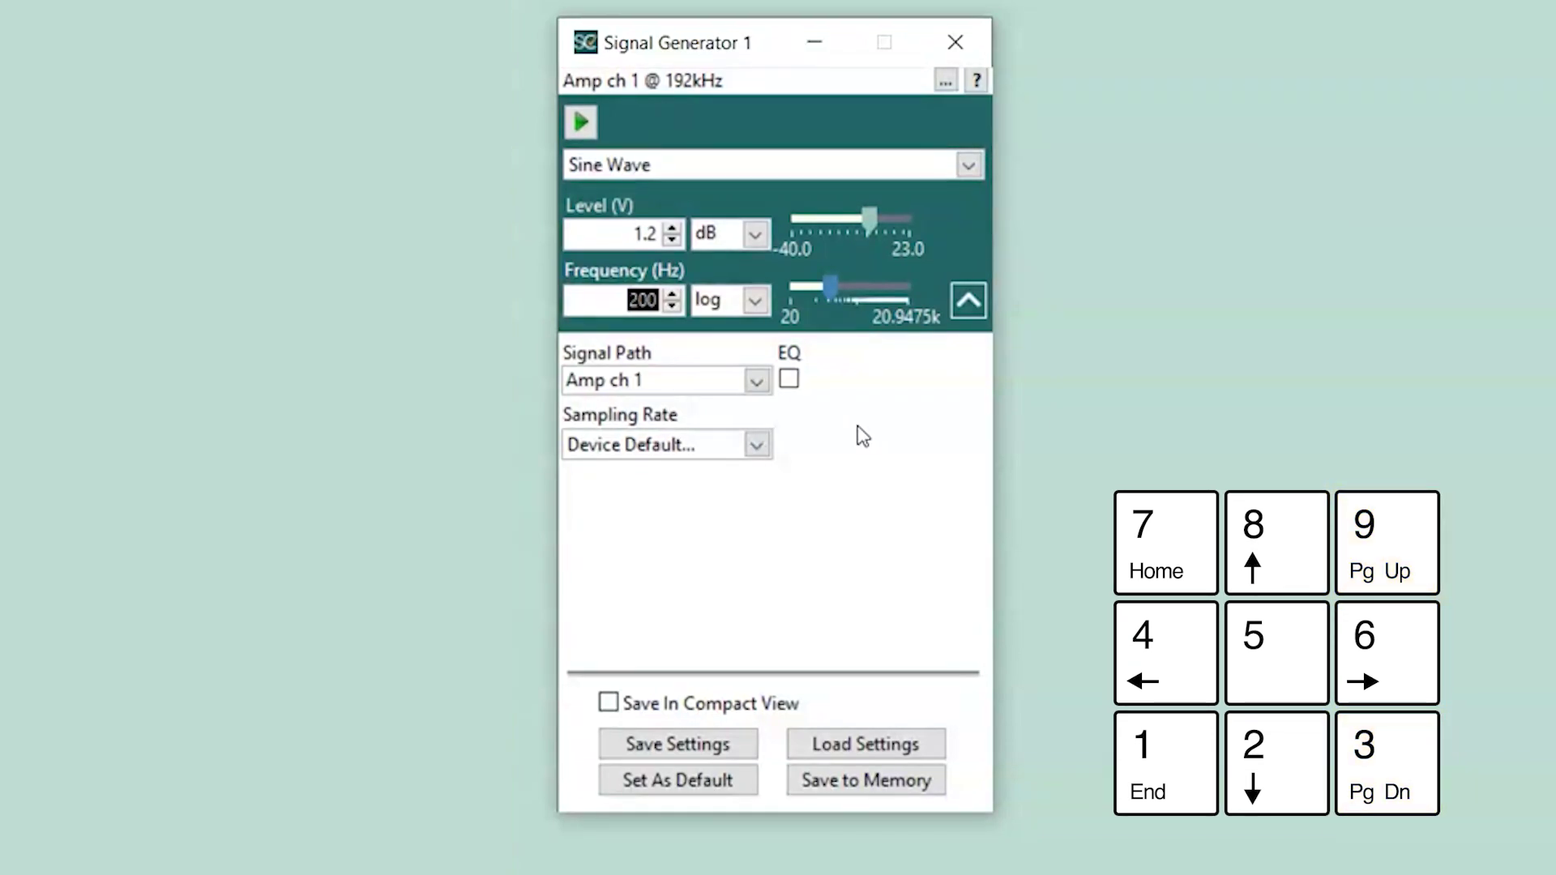
key(Page_Up)
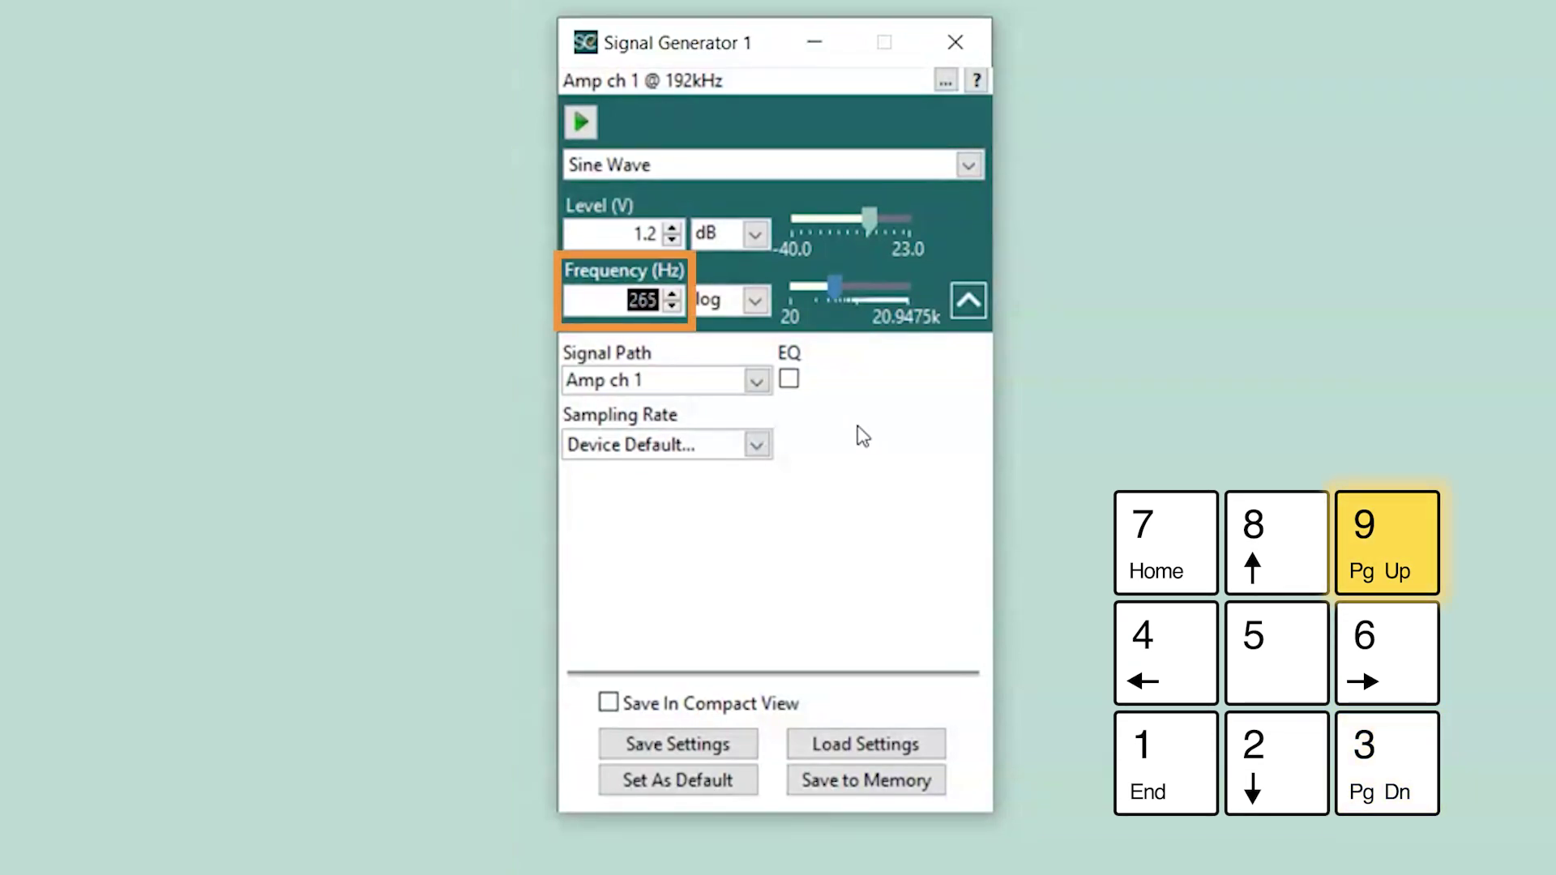
key(Page_Down)
key(Page_Down)
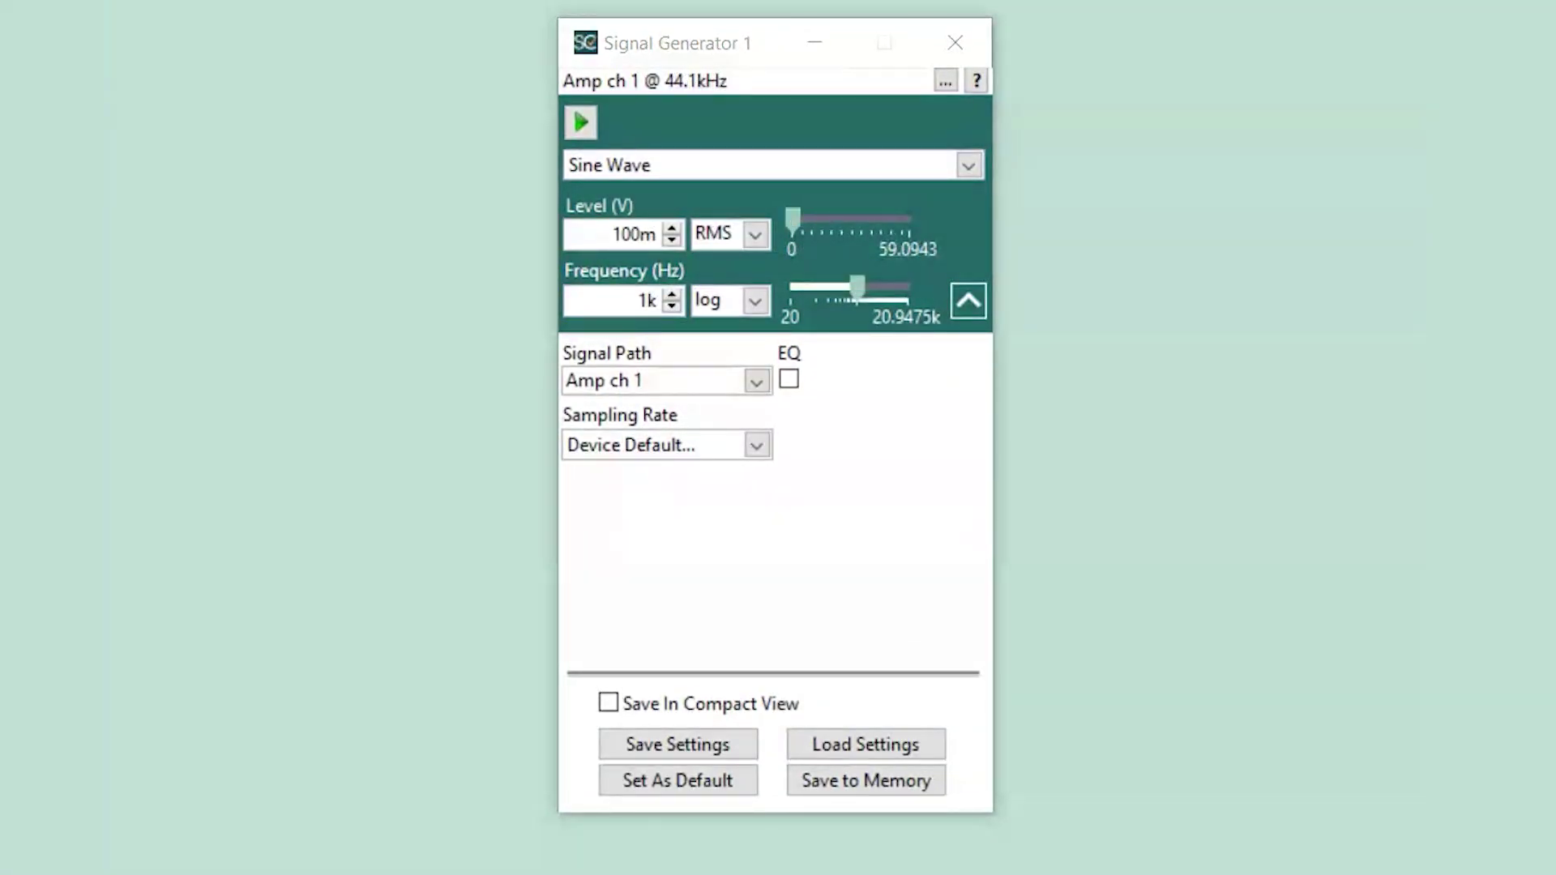
Set the level slider's maximum to 2 and slide the RMS level to 538.462m.
click(908, 248)
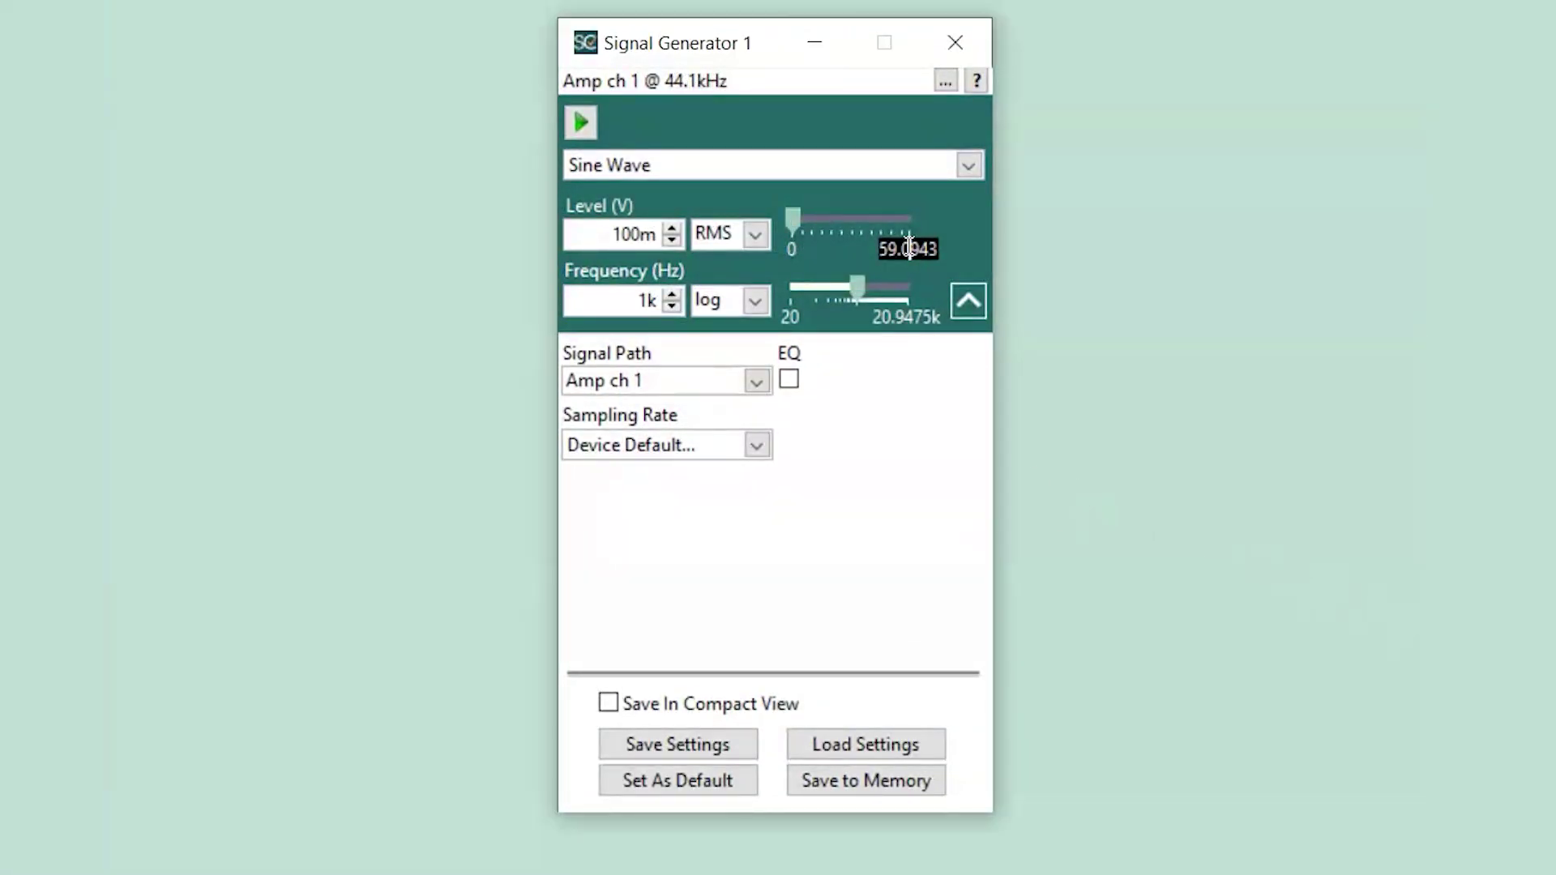
text(2)
key(Return)
mouse_move(801, 219)
mouse_down()
mouse_move(909, 224)
mouse_move(816, 226)
mouse_move(940, 246)
mouse_move(823, 240)
mouse_up()
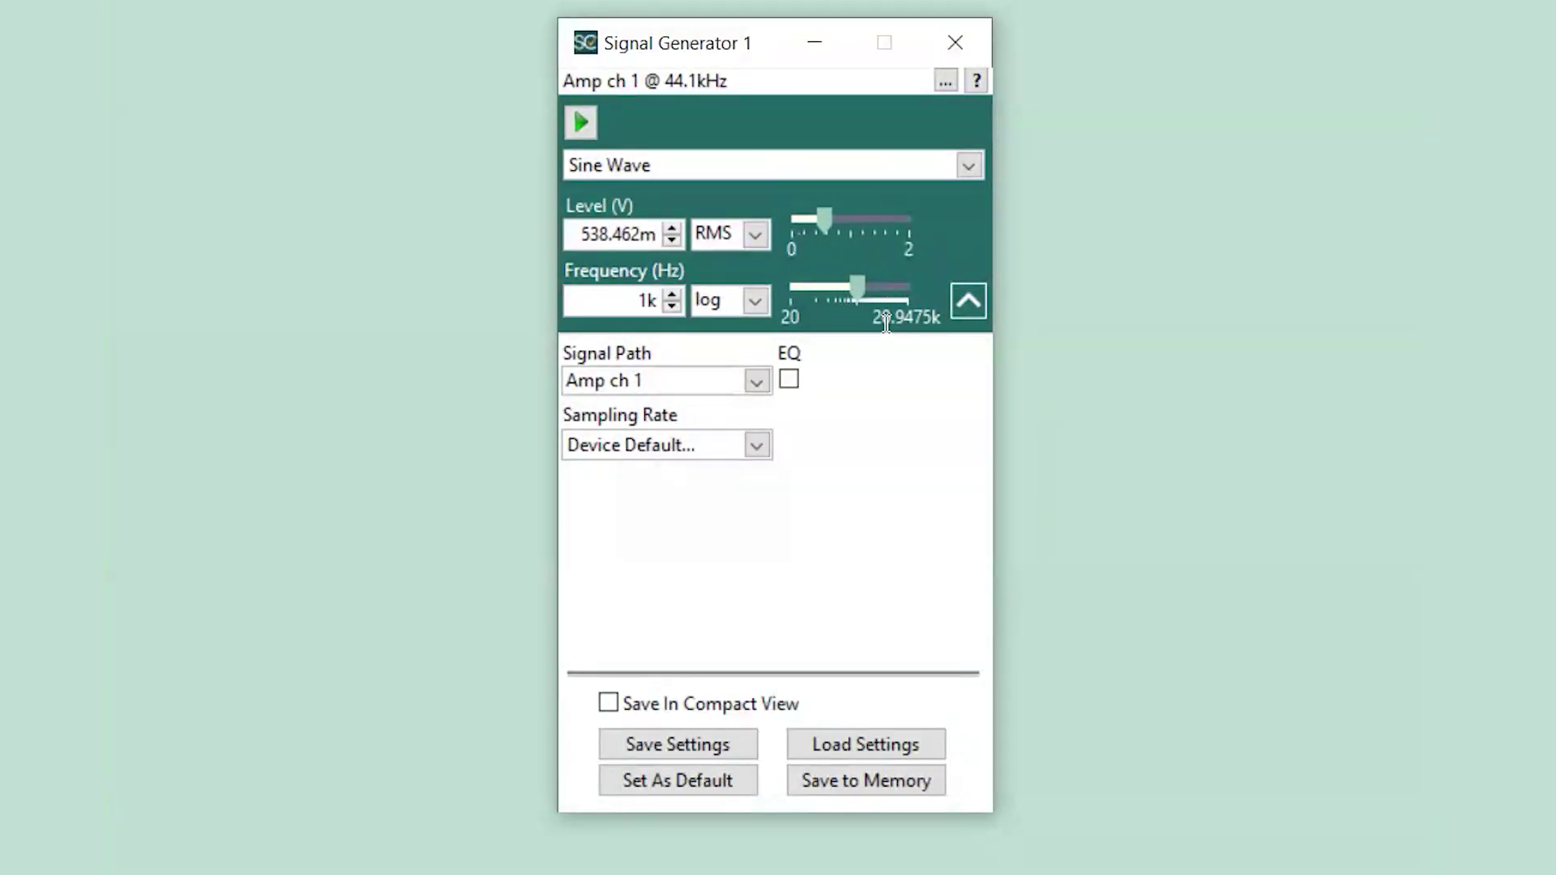
Set the frequency slider's maximum to 2k and adjust the frequency with the slider.
click(898, 318)
text(2k)
key(Return)
drag(891, 287, 860, 304)
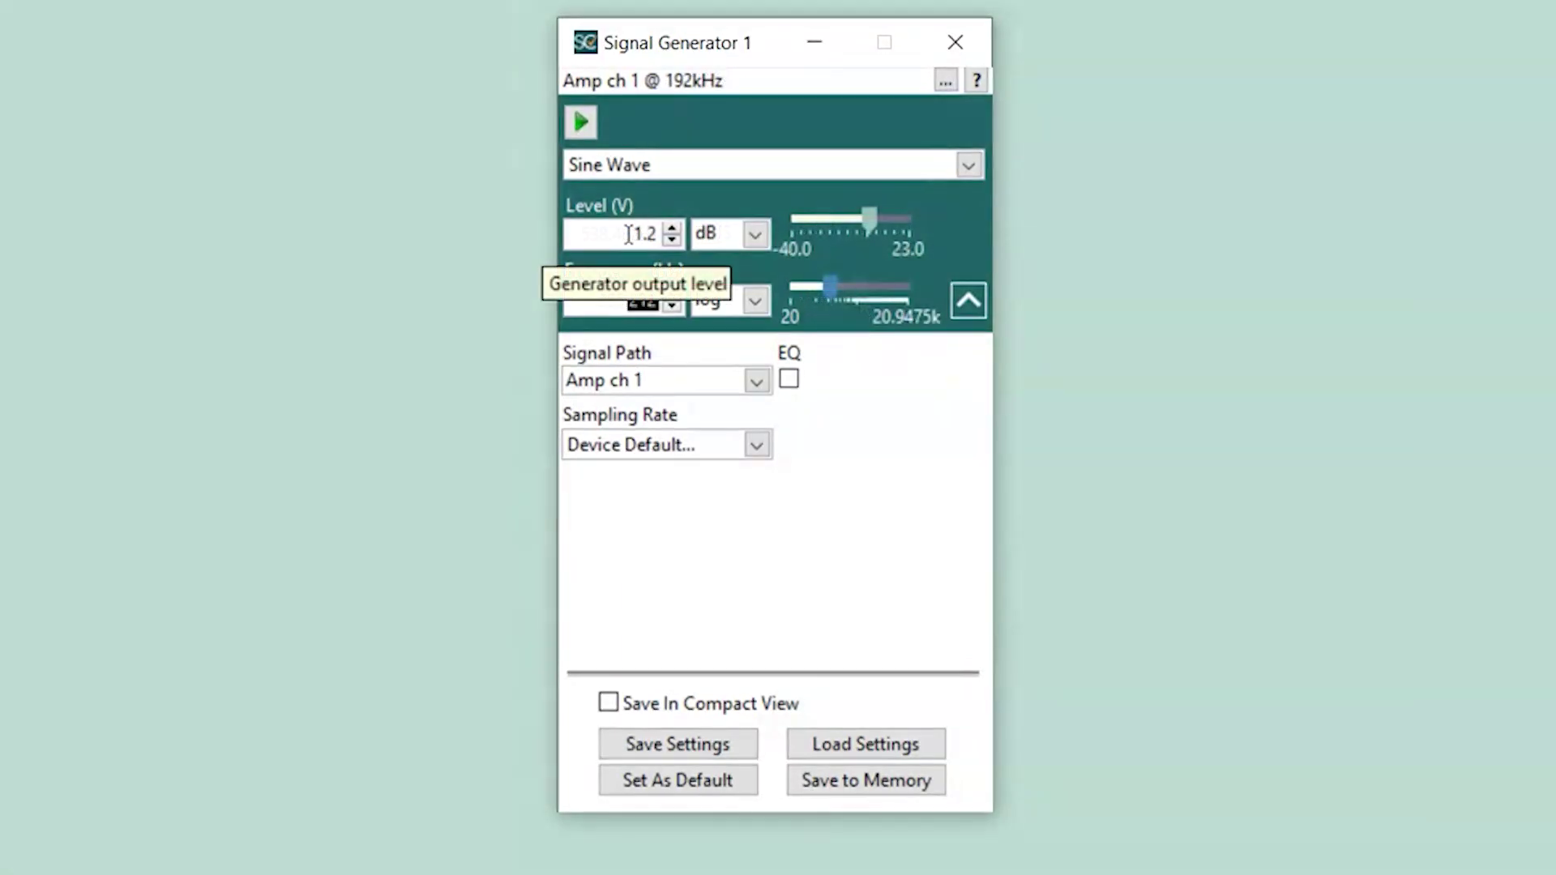
Set the frequency to the 1kHz preset and view the list of favorite frequencies.
right_click(615, 299)
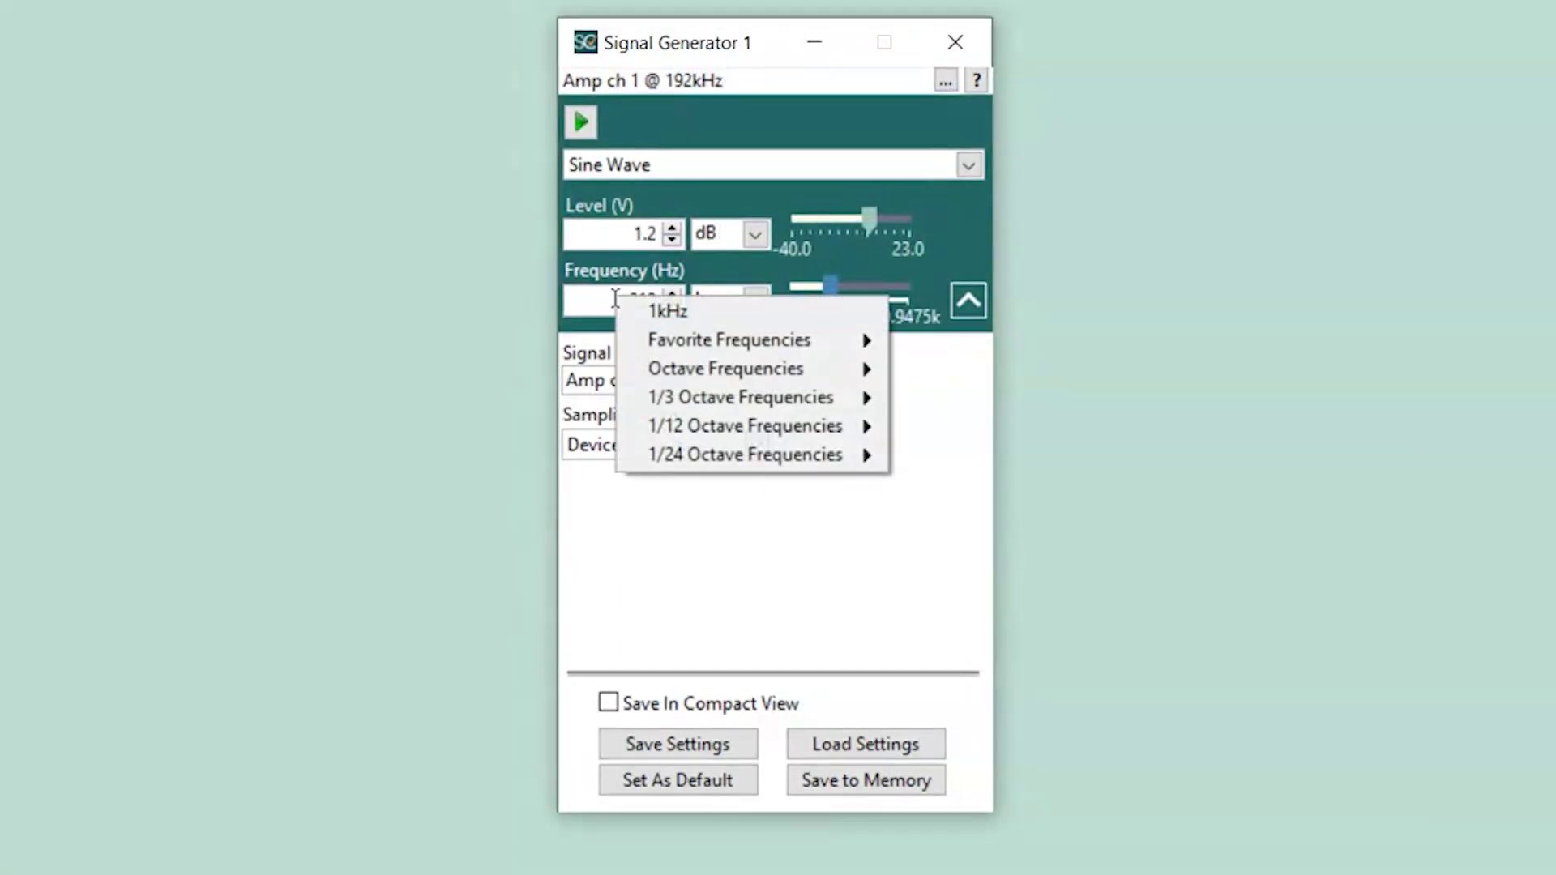
click(658, 308)
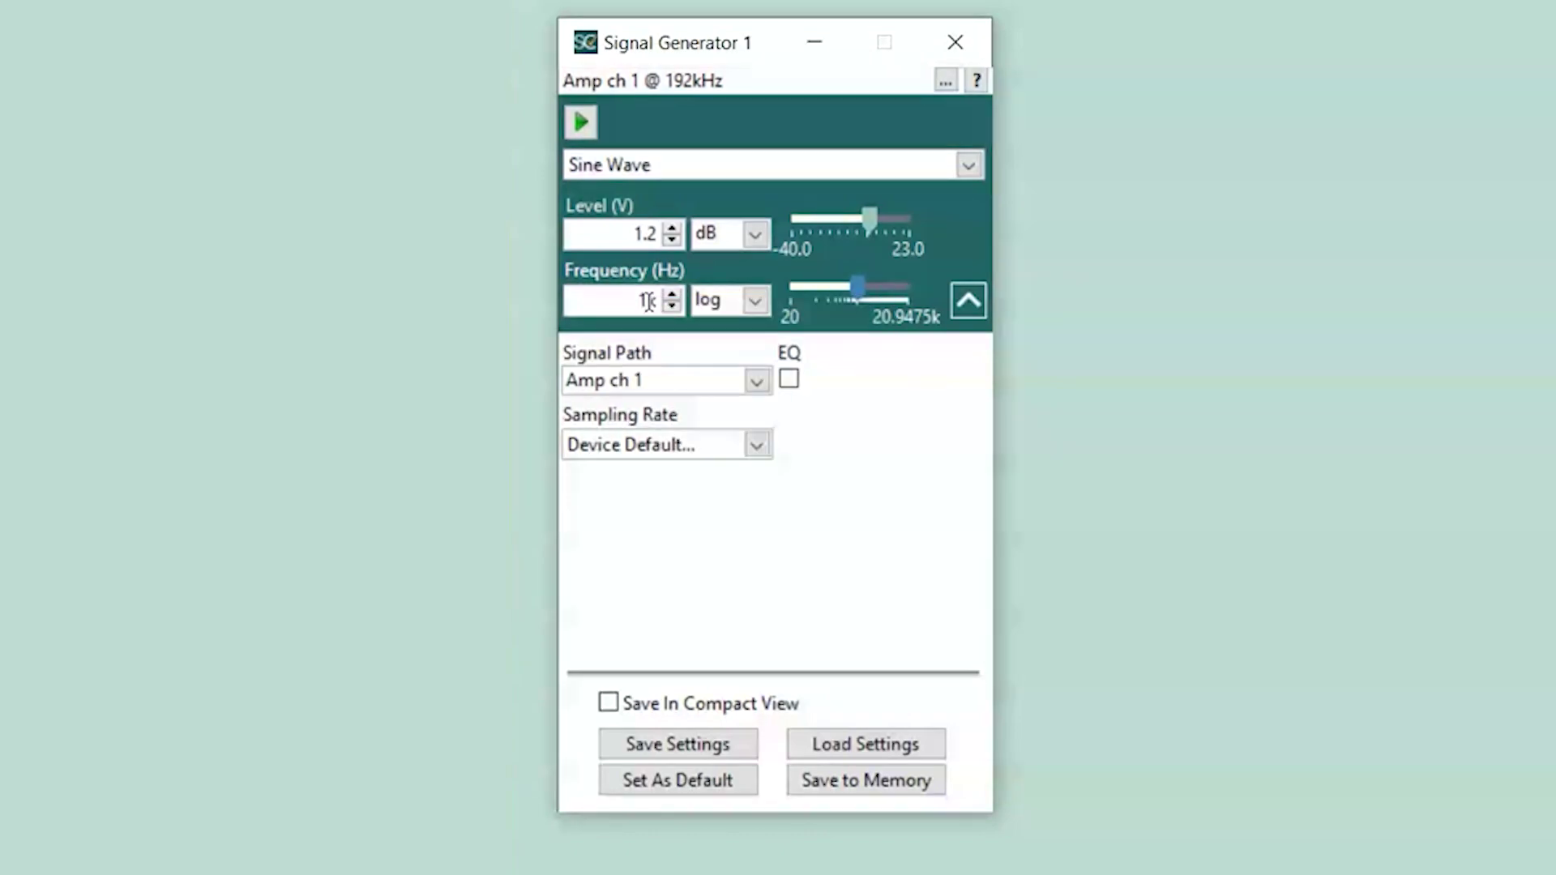
right_click(653, 299)
mouse_move(693, 337)
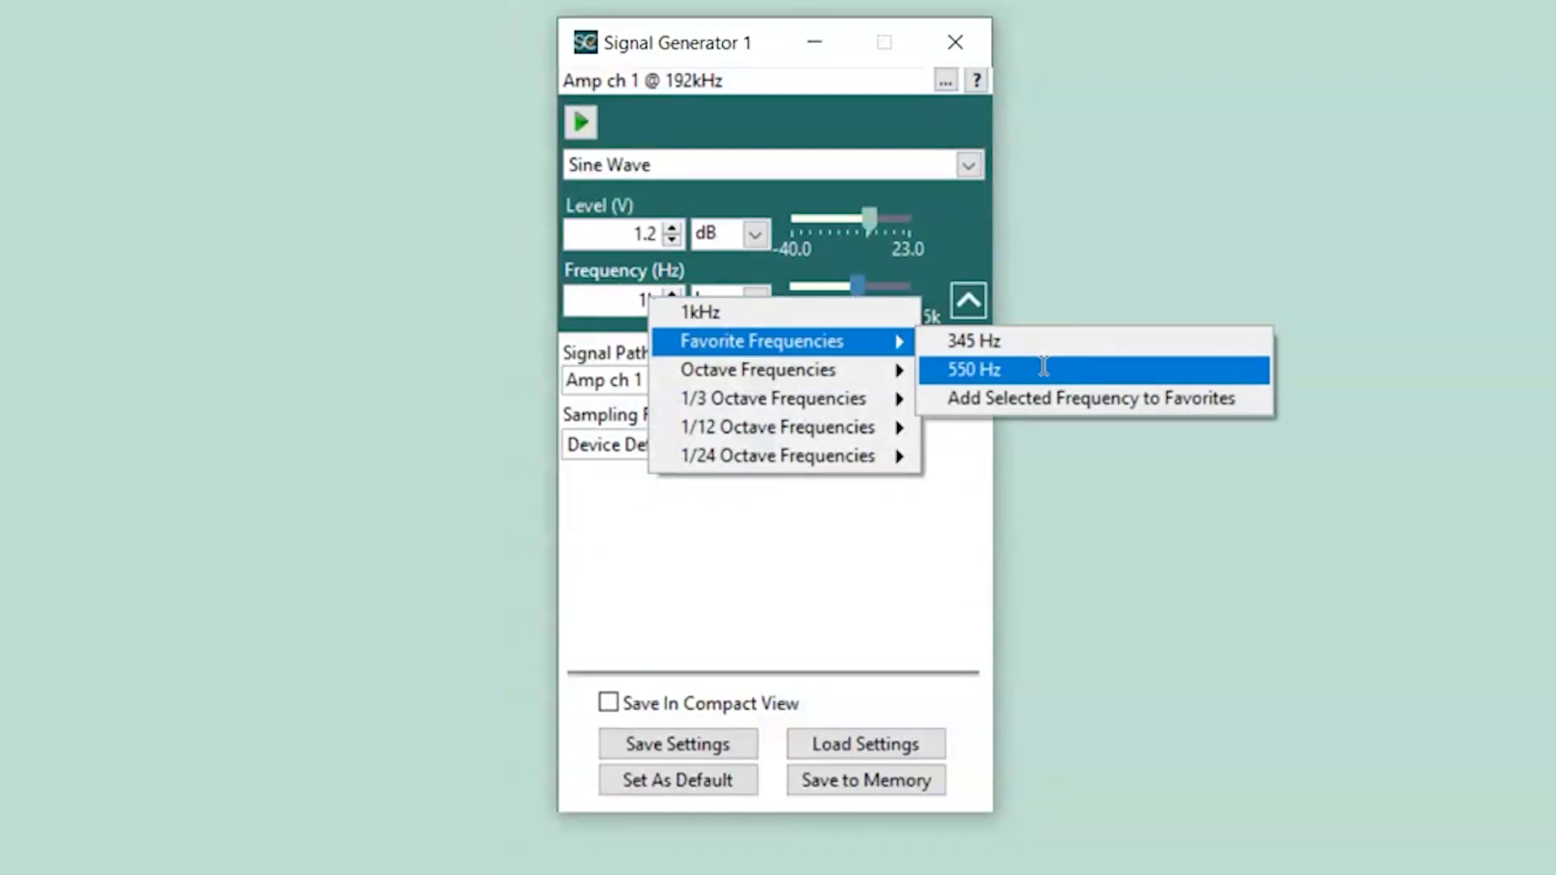
Set the frequency to 268 Hz and add it to the favorite frequencies.
click(598, 309)
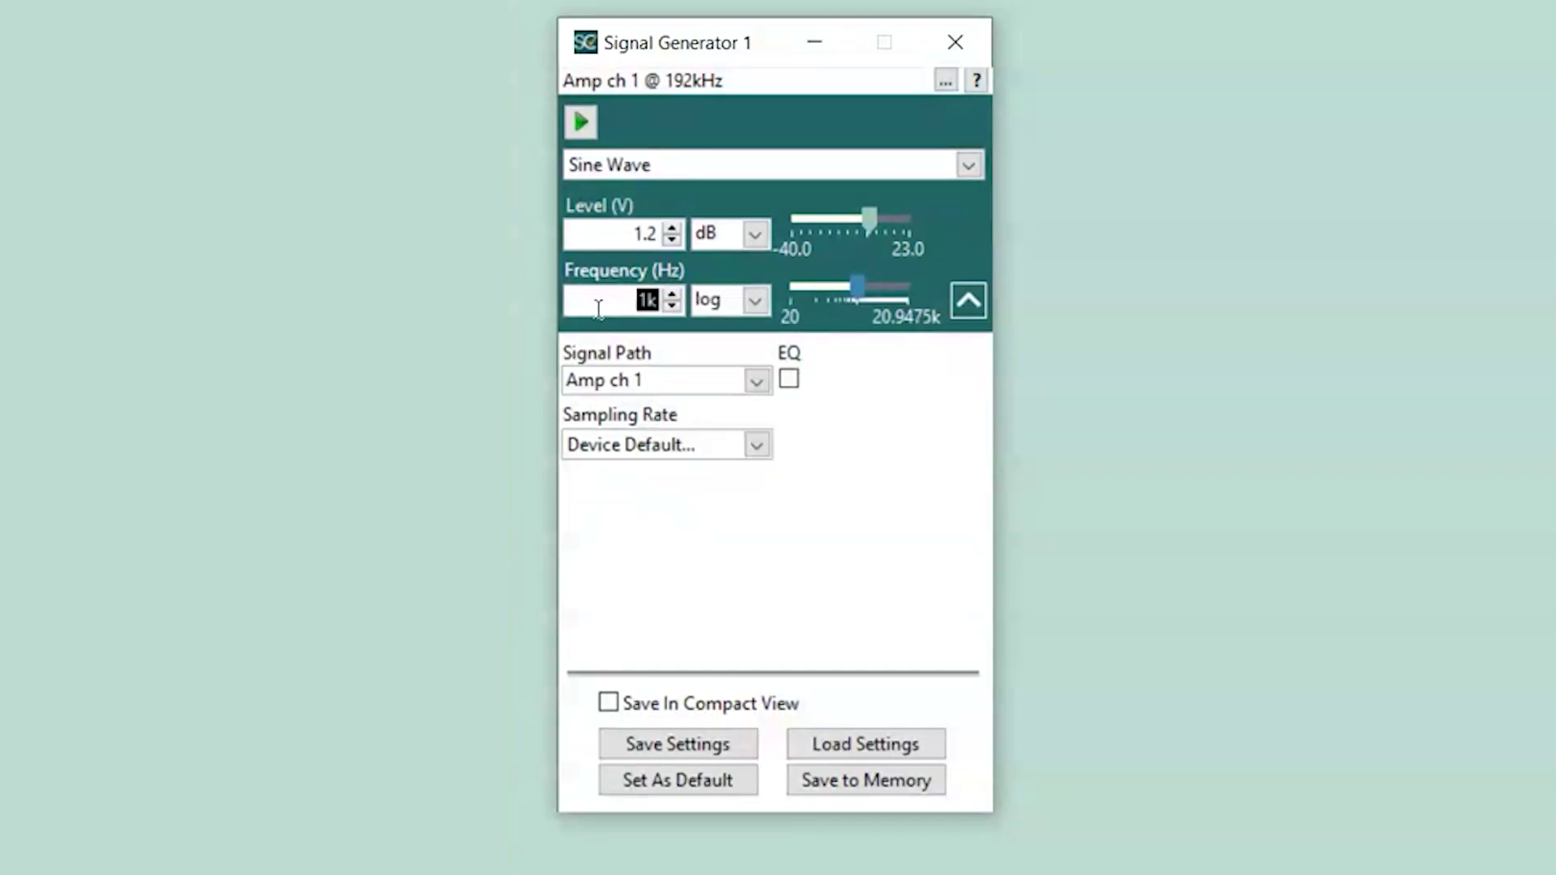
text(268)
right_click(623, 293)
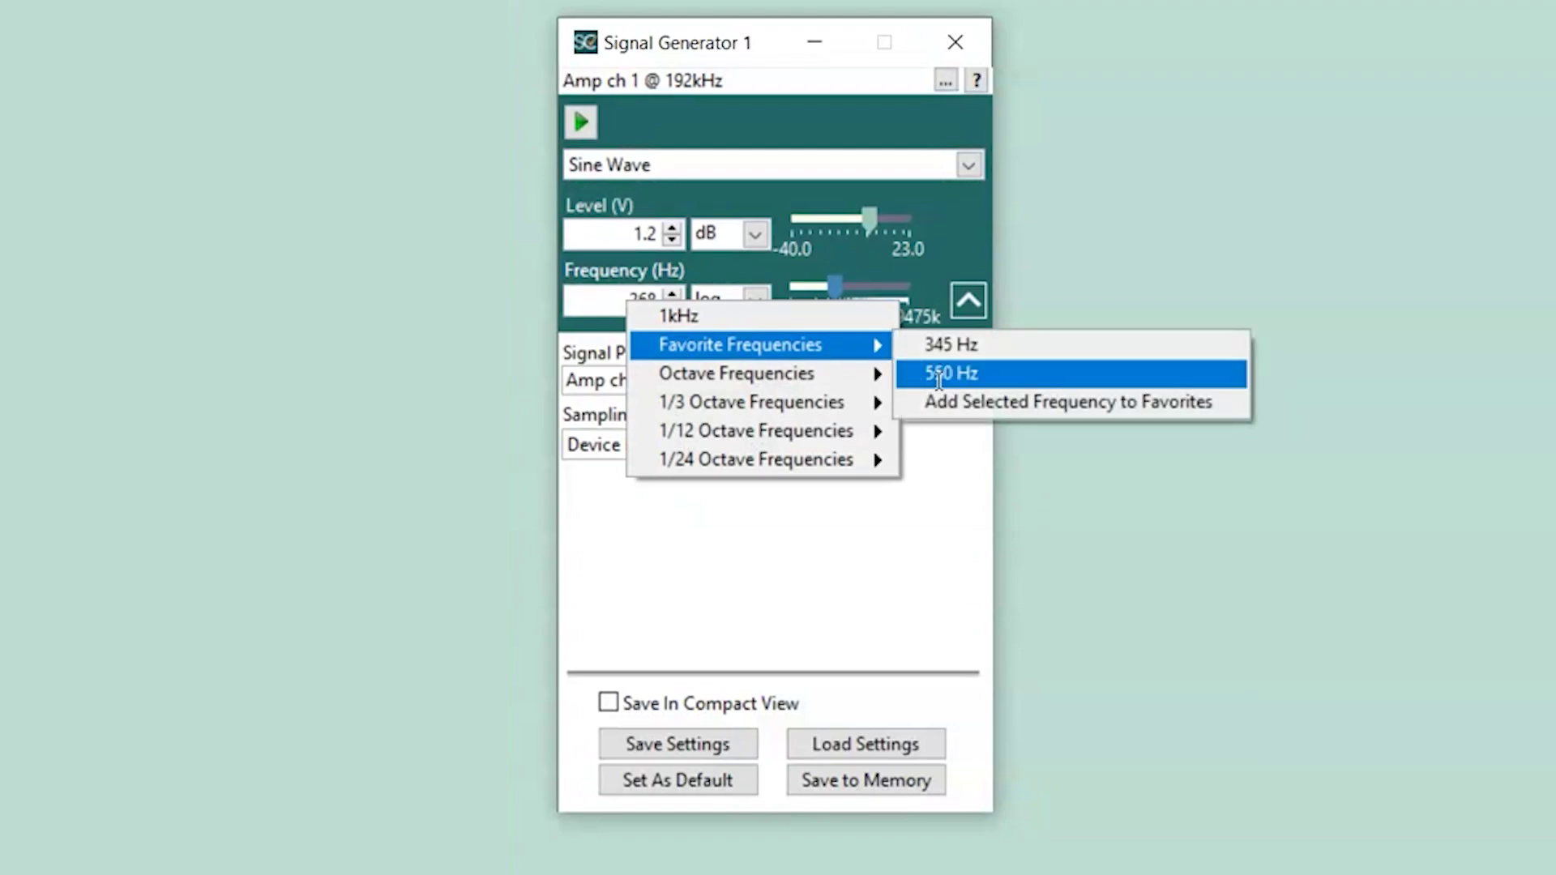
click(876, 377)
Review the favorite frequencies and the octave, 1/3 octave and 1/24 octave frequency presets without choosing one.
right_click(653, 296)
mouse_move(749, 334)
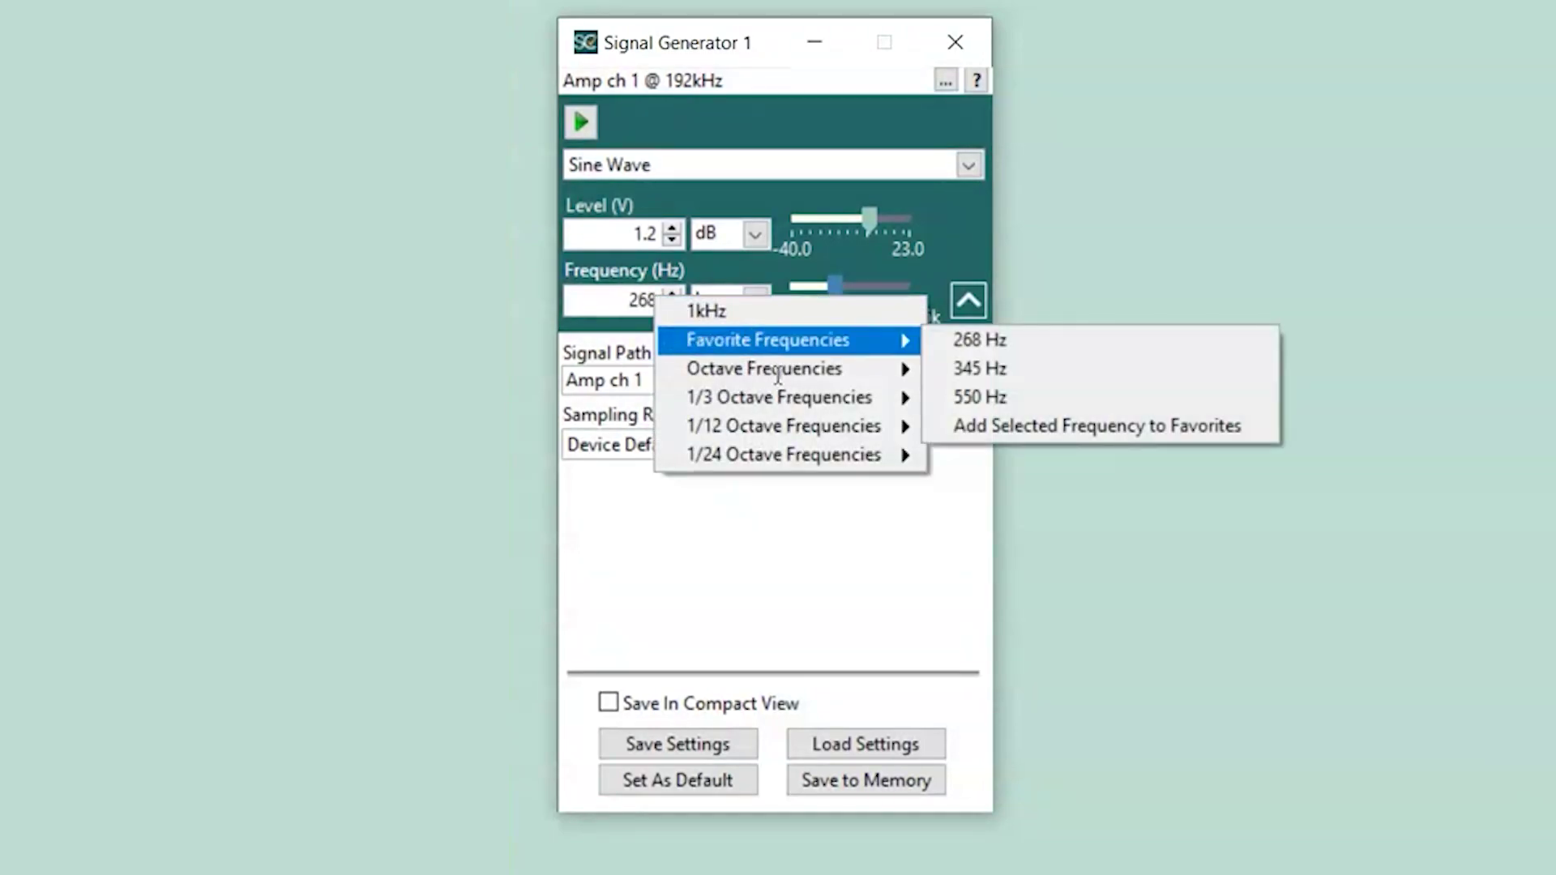
mouse_move(781, 370)
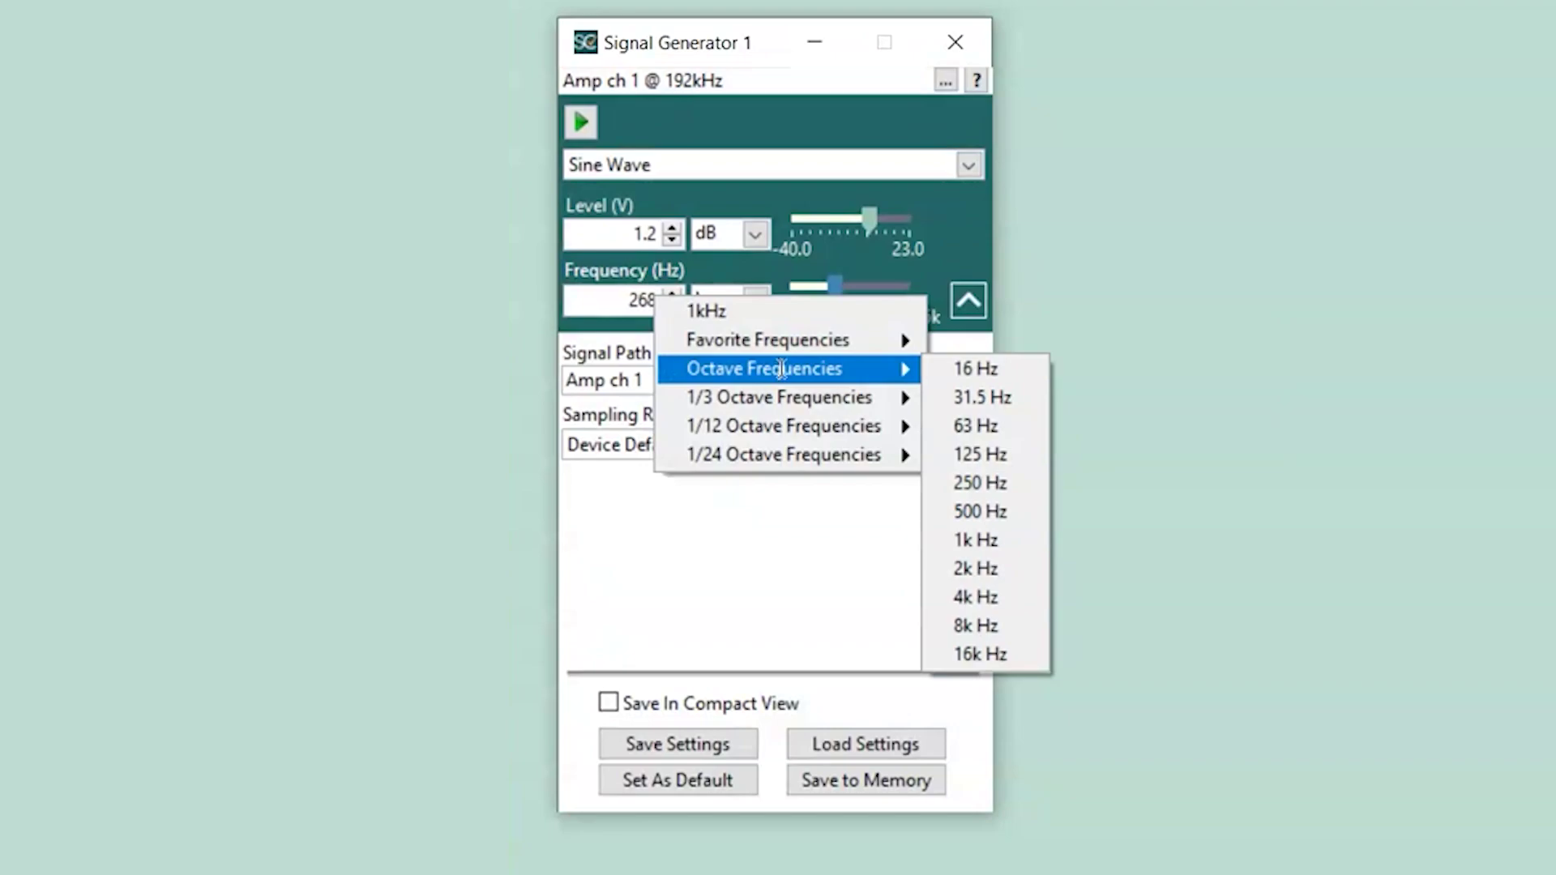
mouse_move(779, 398)
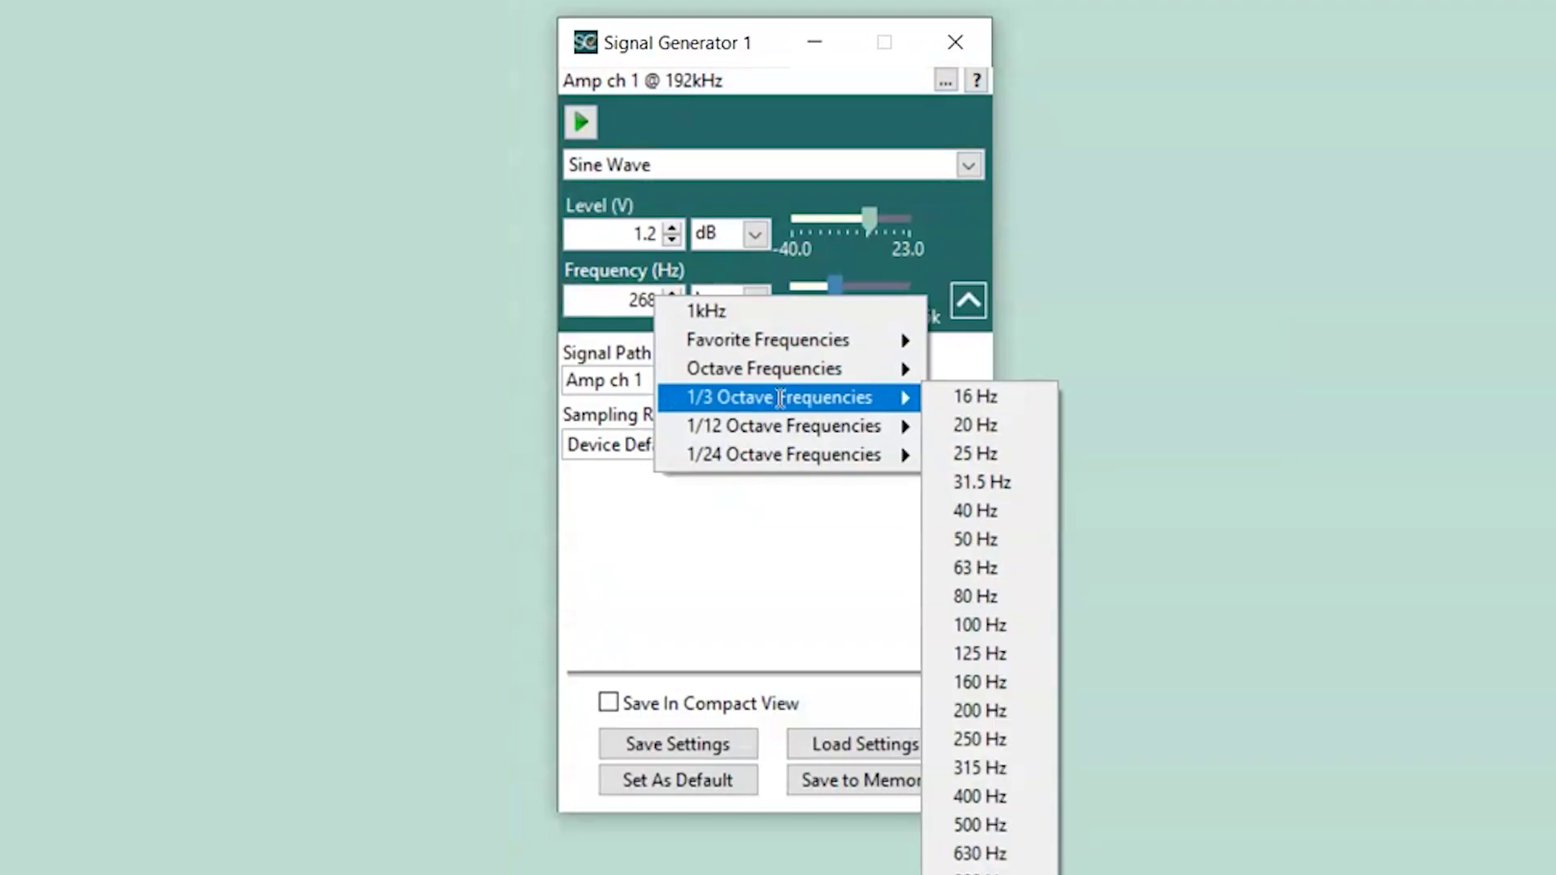
mouse_move(769, 453)
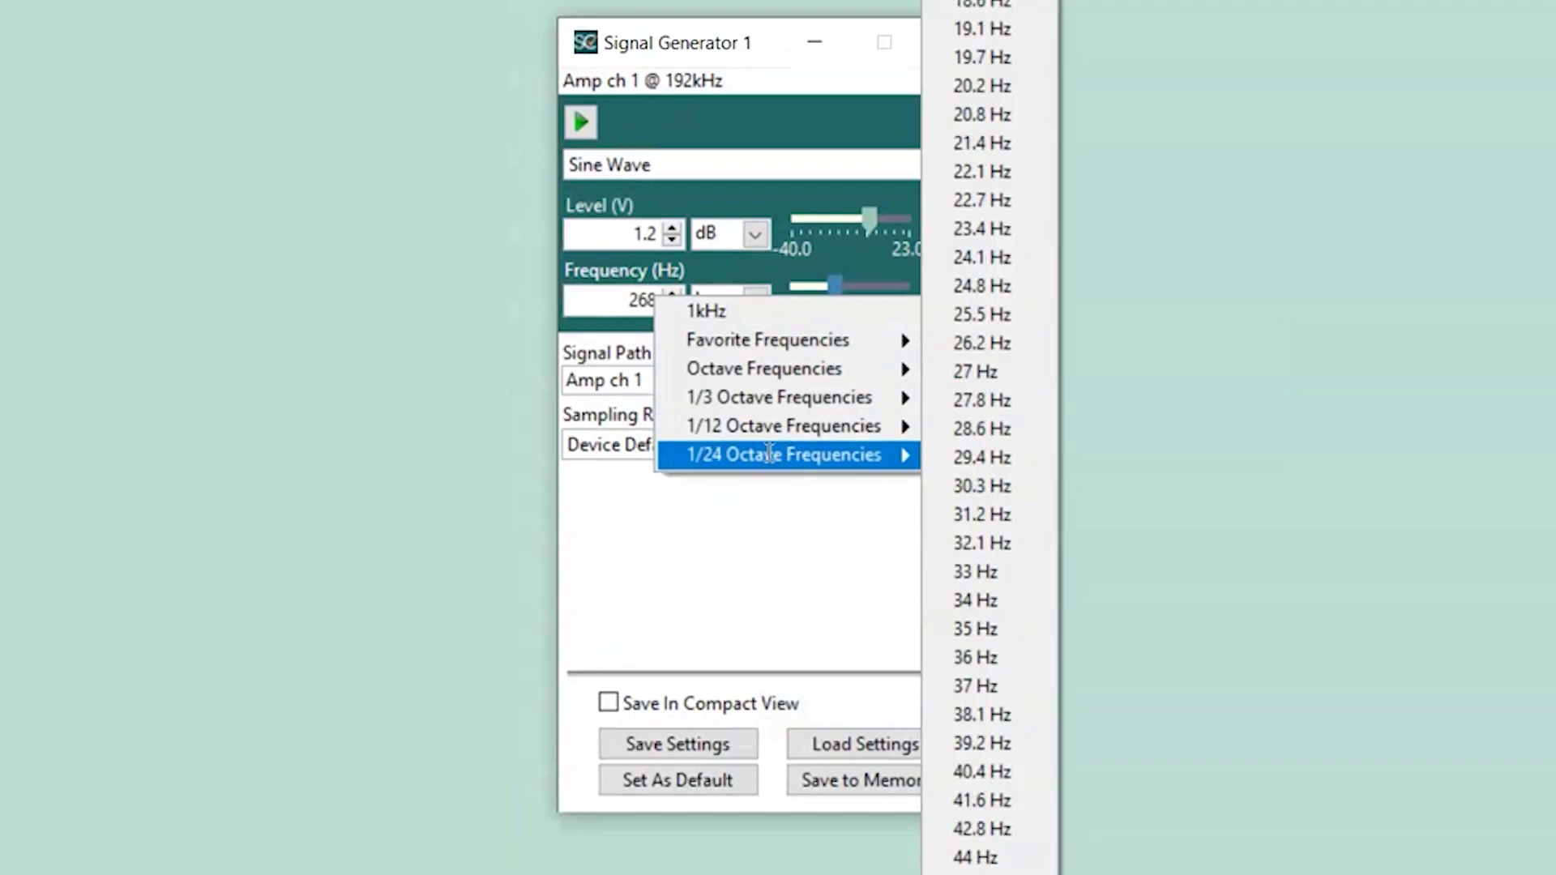
click(1345, 517)
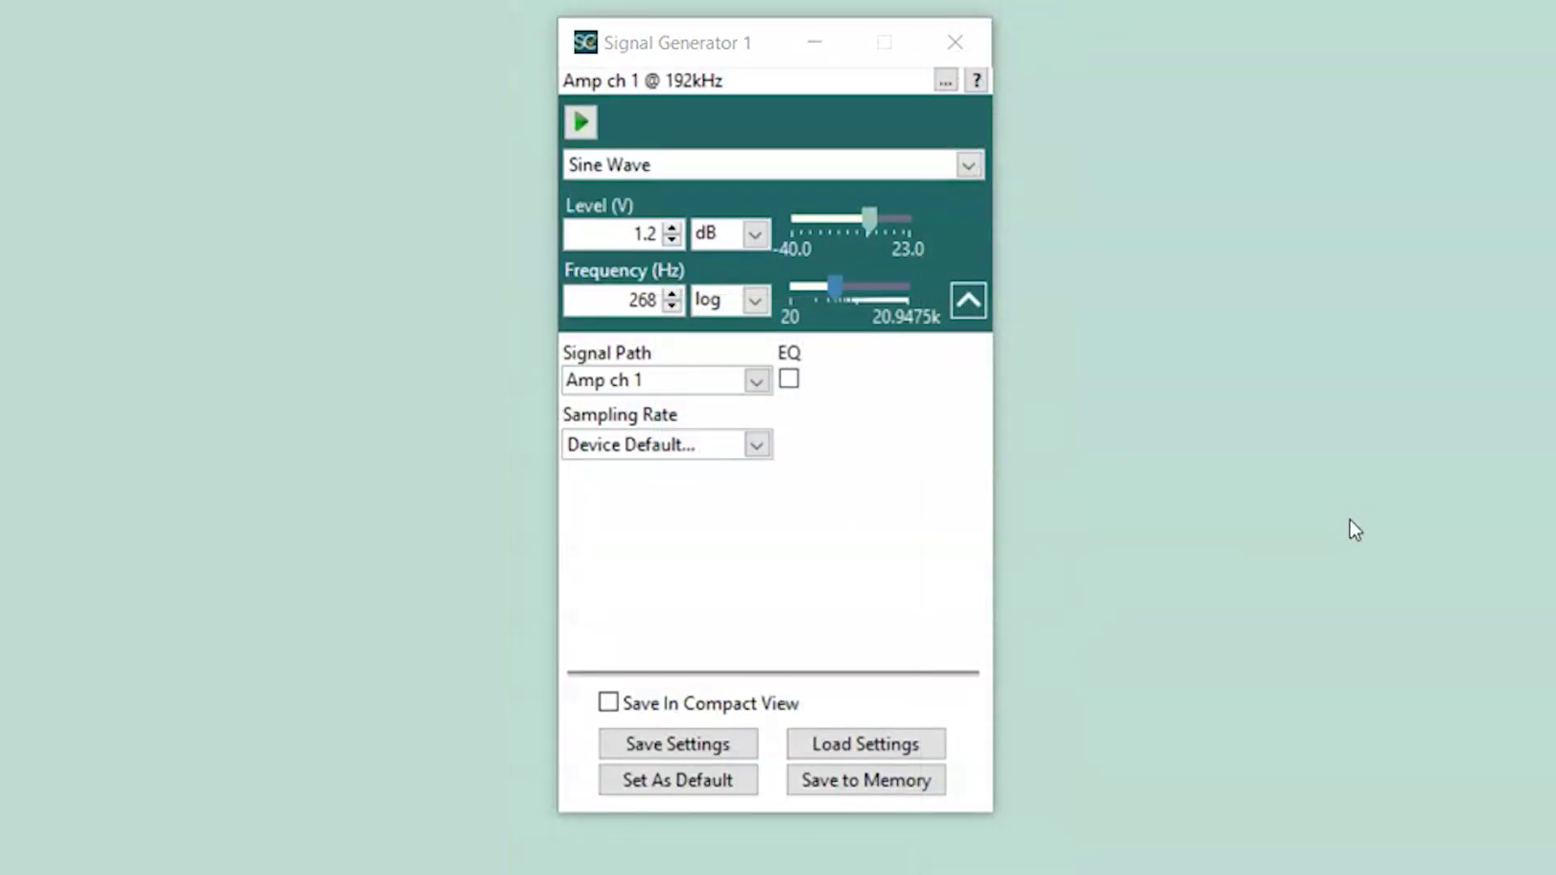
Change the signal to Pink Noise and set its maximum frequency to 20k.
click(624, 167)
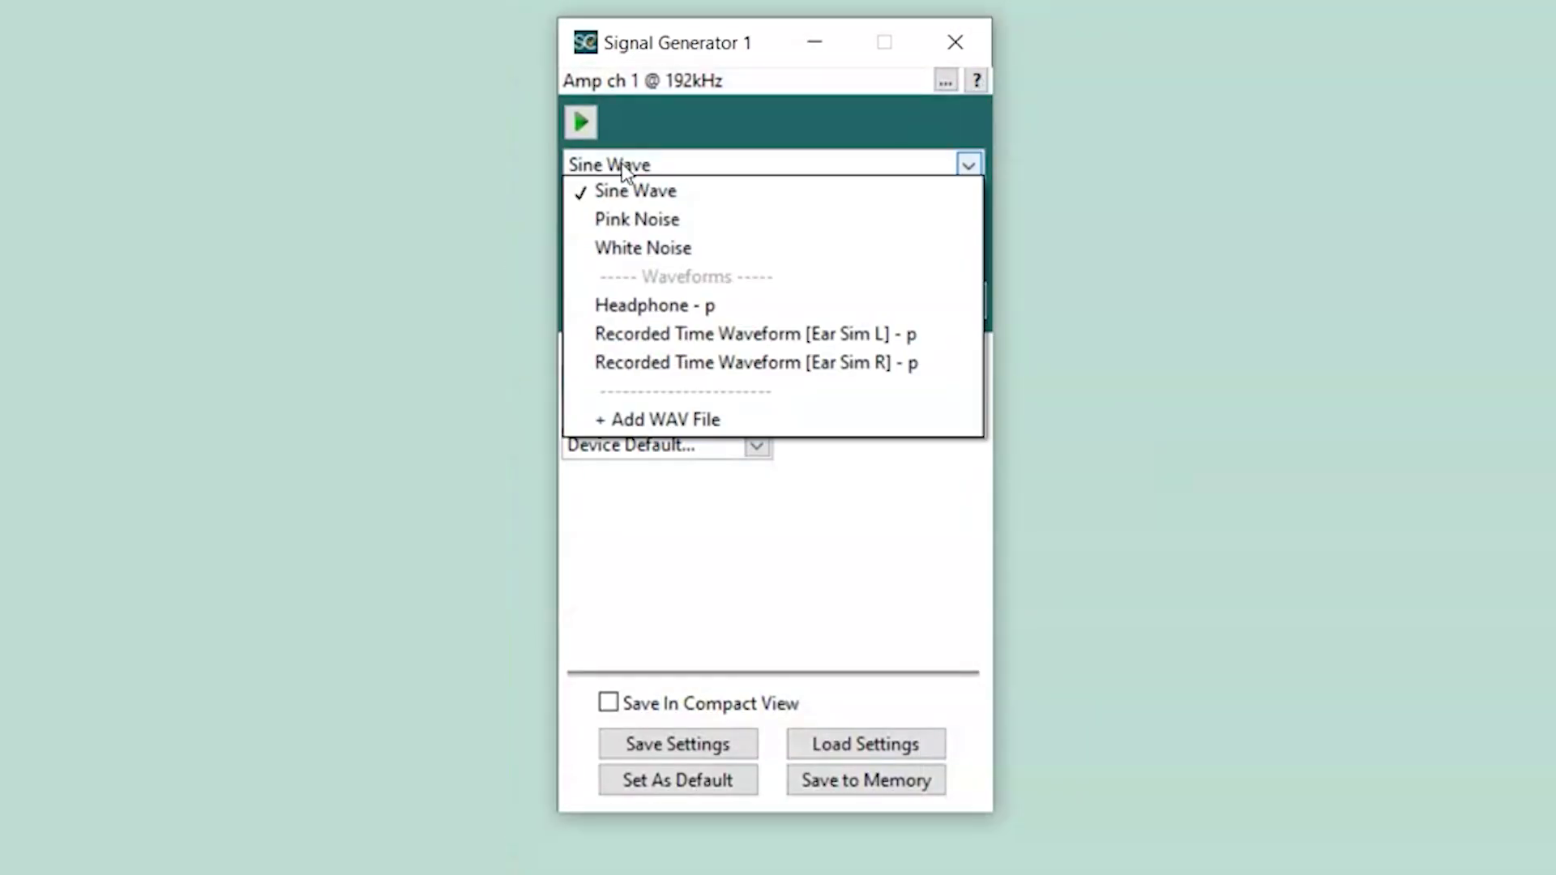
click(631, 221)
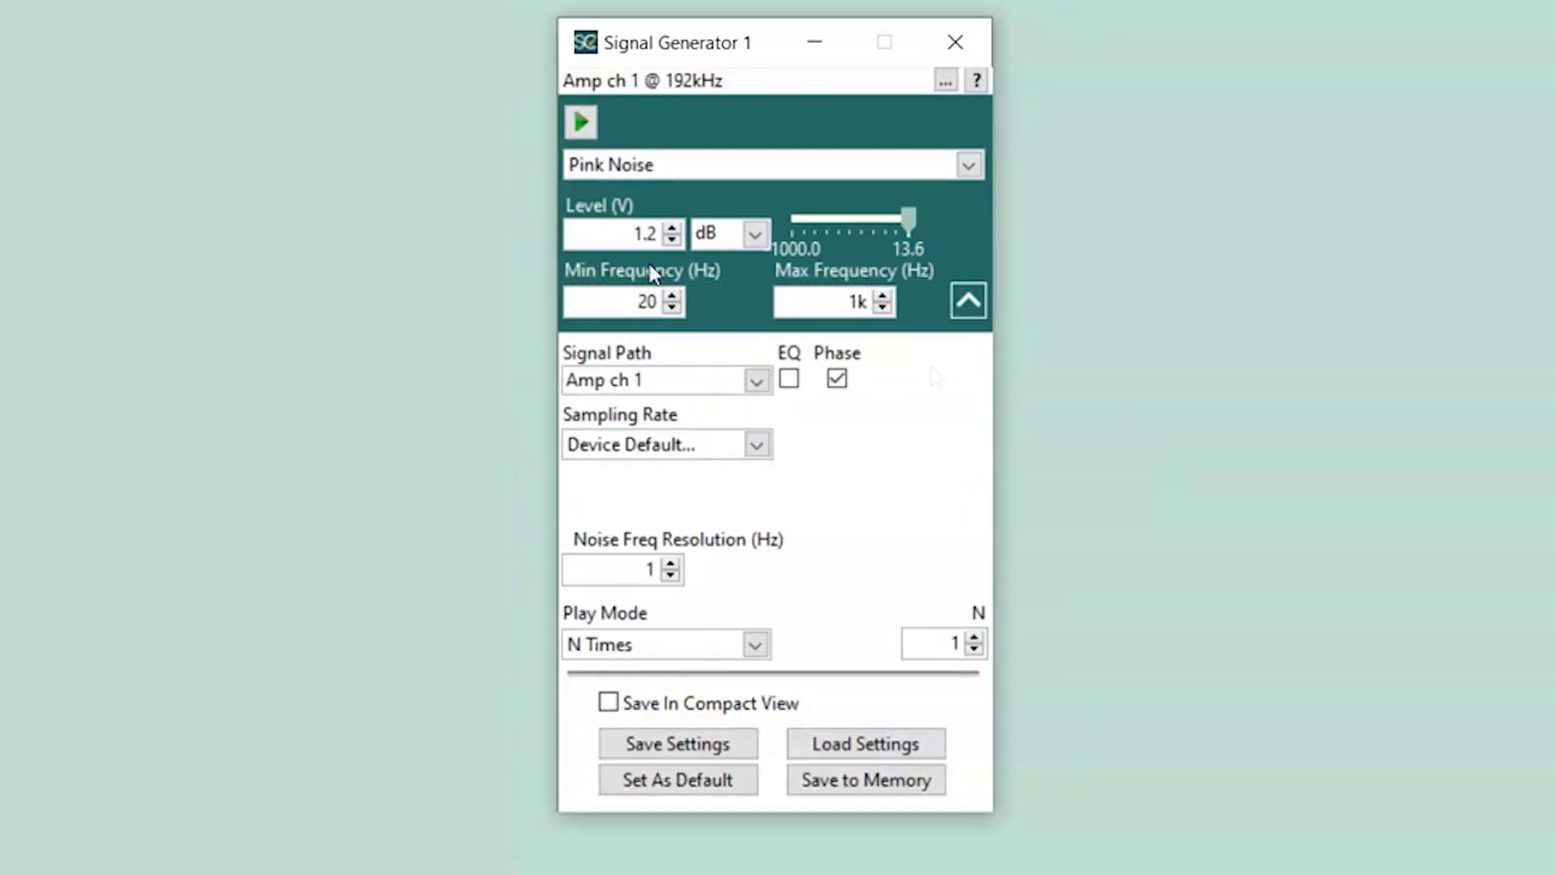
double_click(857, 302)
text(20k)
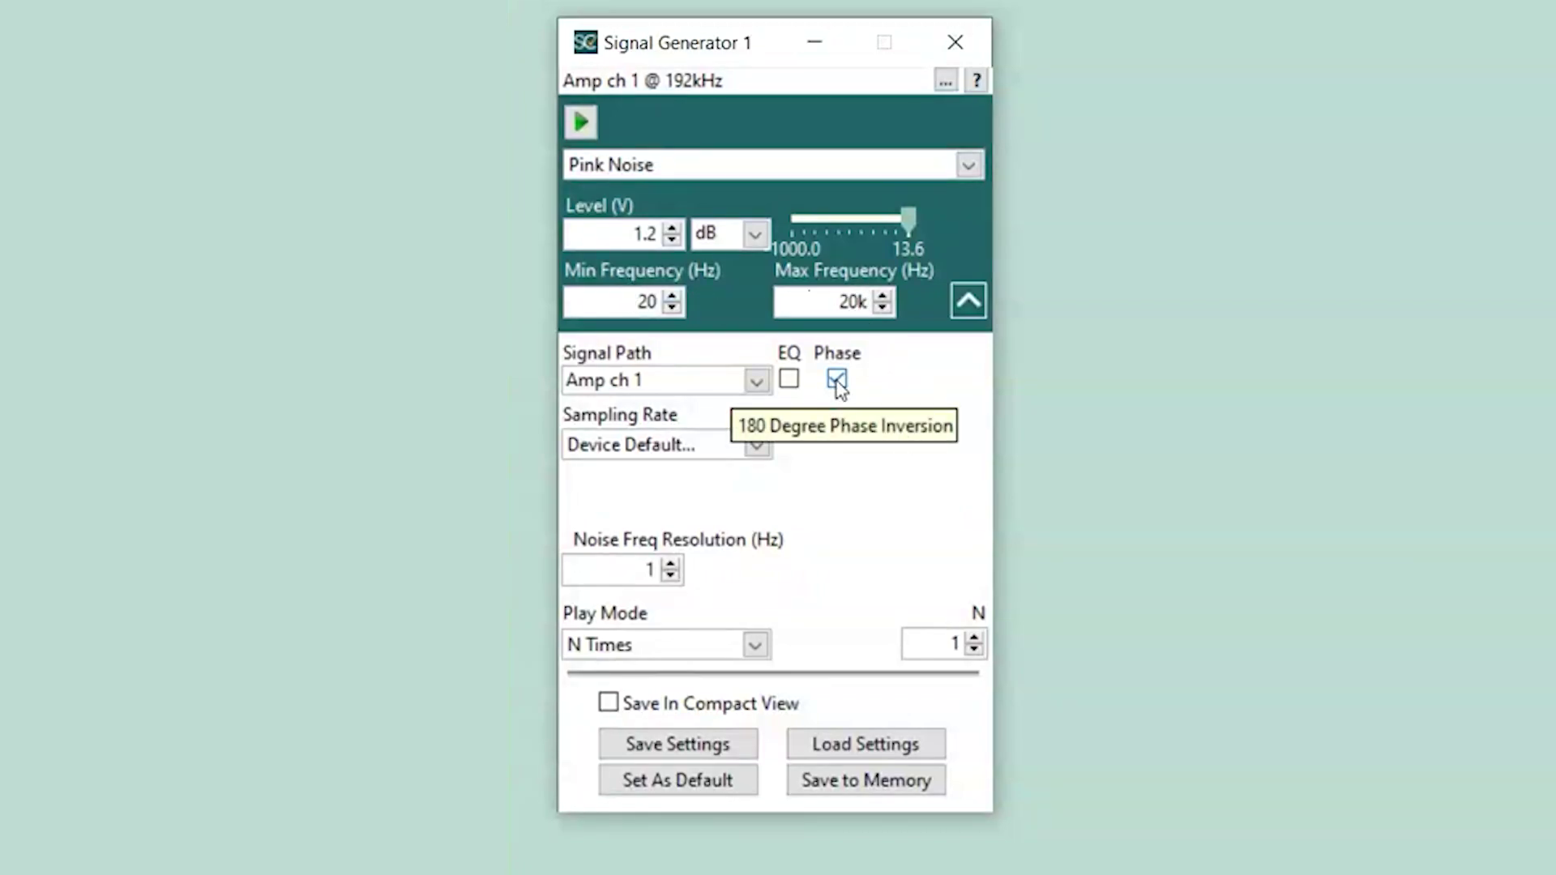
Turn off the 180 degree phase inversion and enable EQ for the Pink Noise signal.
click(838, 381)
click(838, 381)
click(838, 381)
click(790, 381)
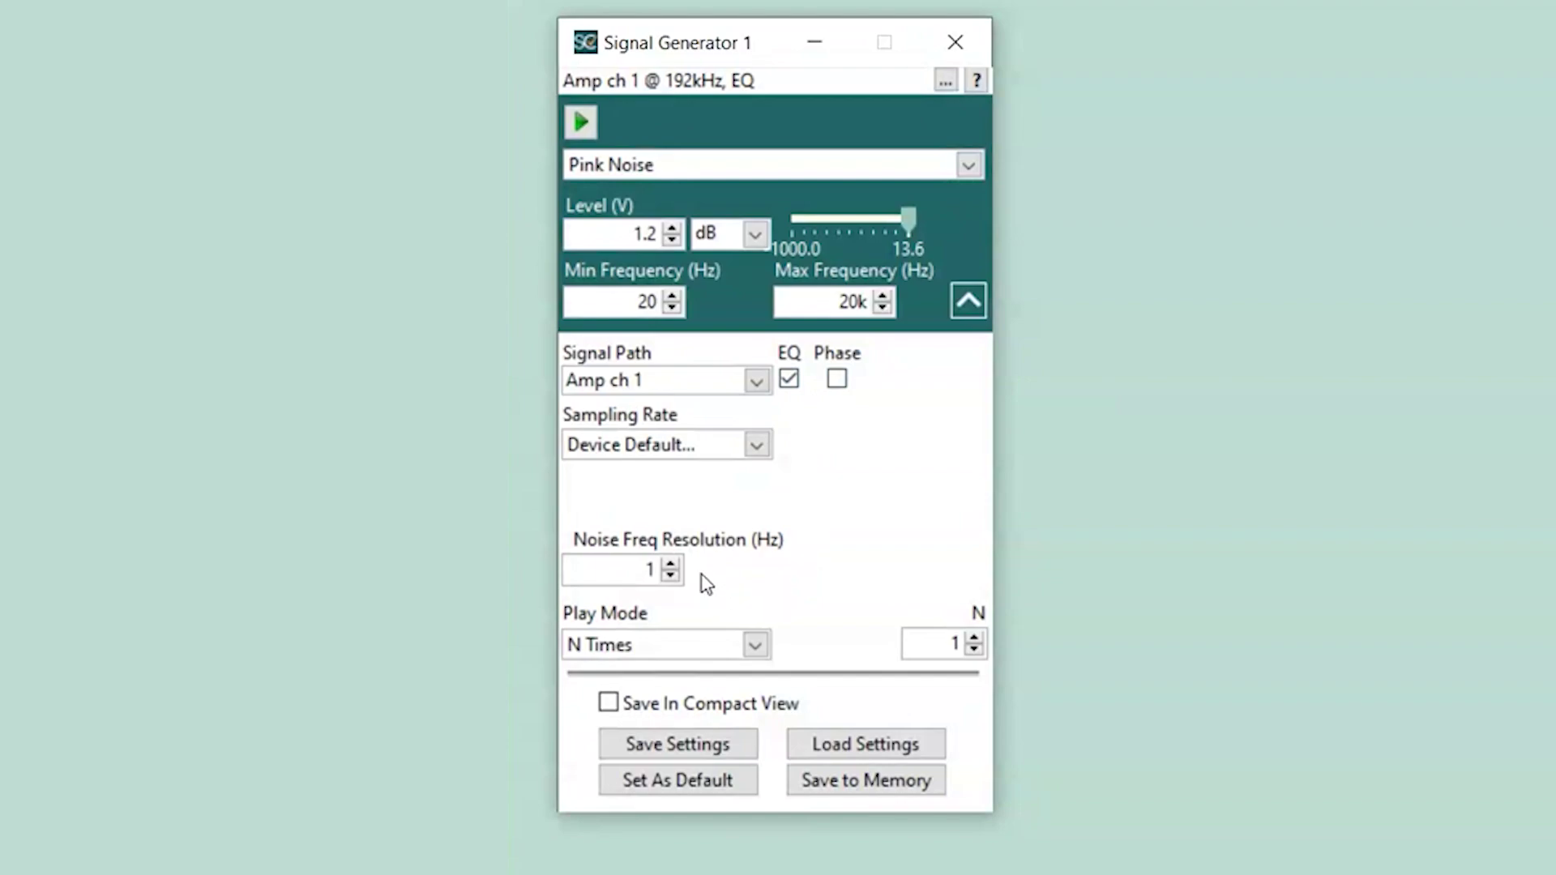
Switch the play mode to For Duration, and return it to N Times.
click(755, 644)
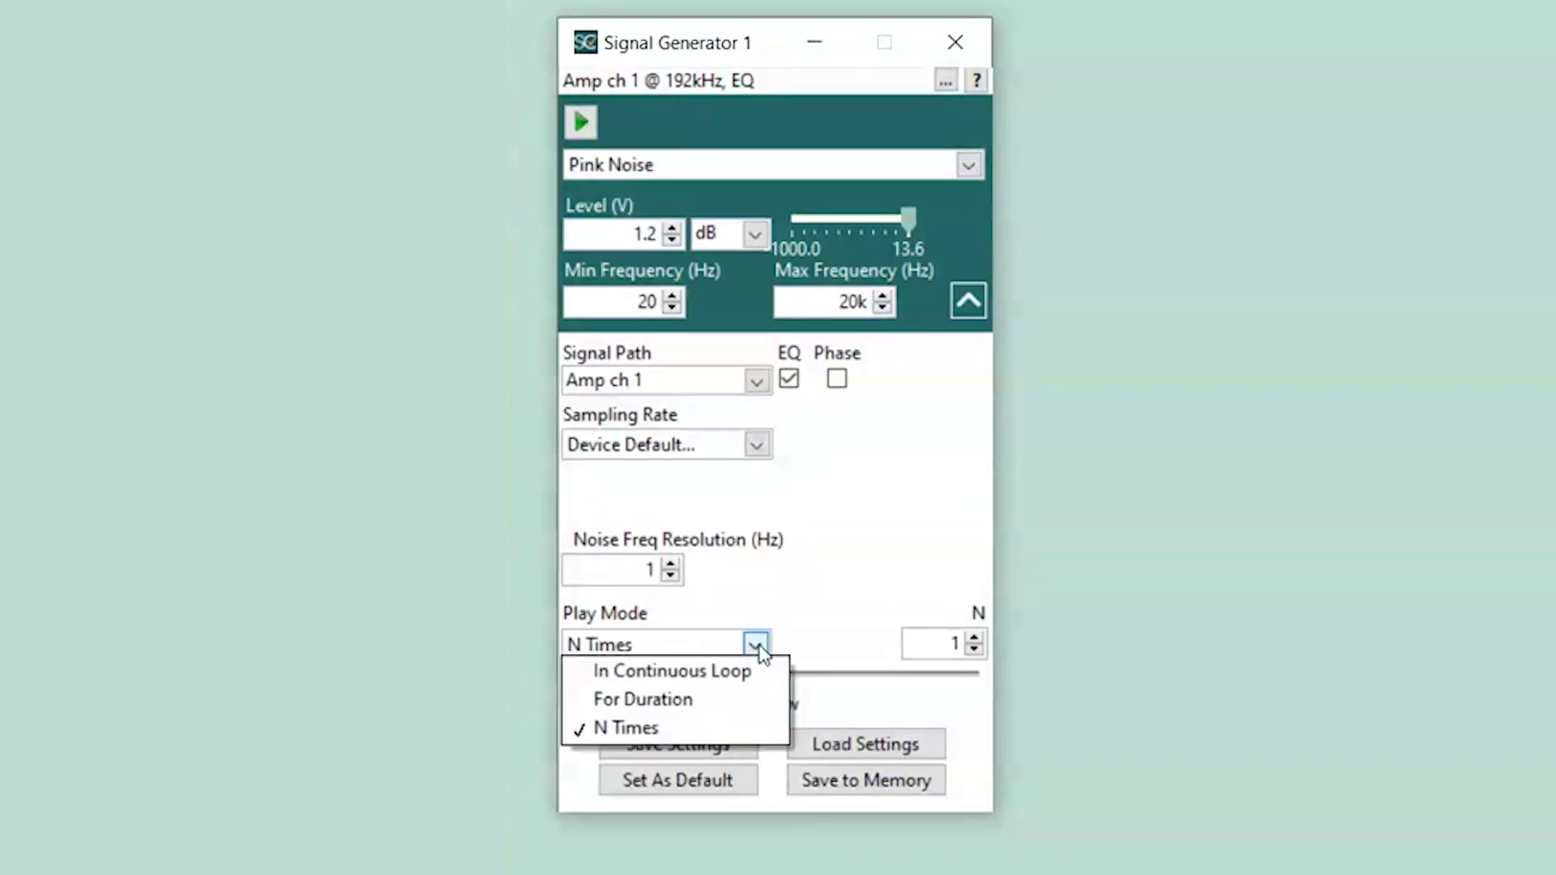
click(701, 711)
click(741, 652)
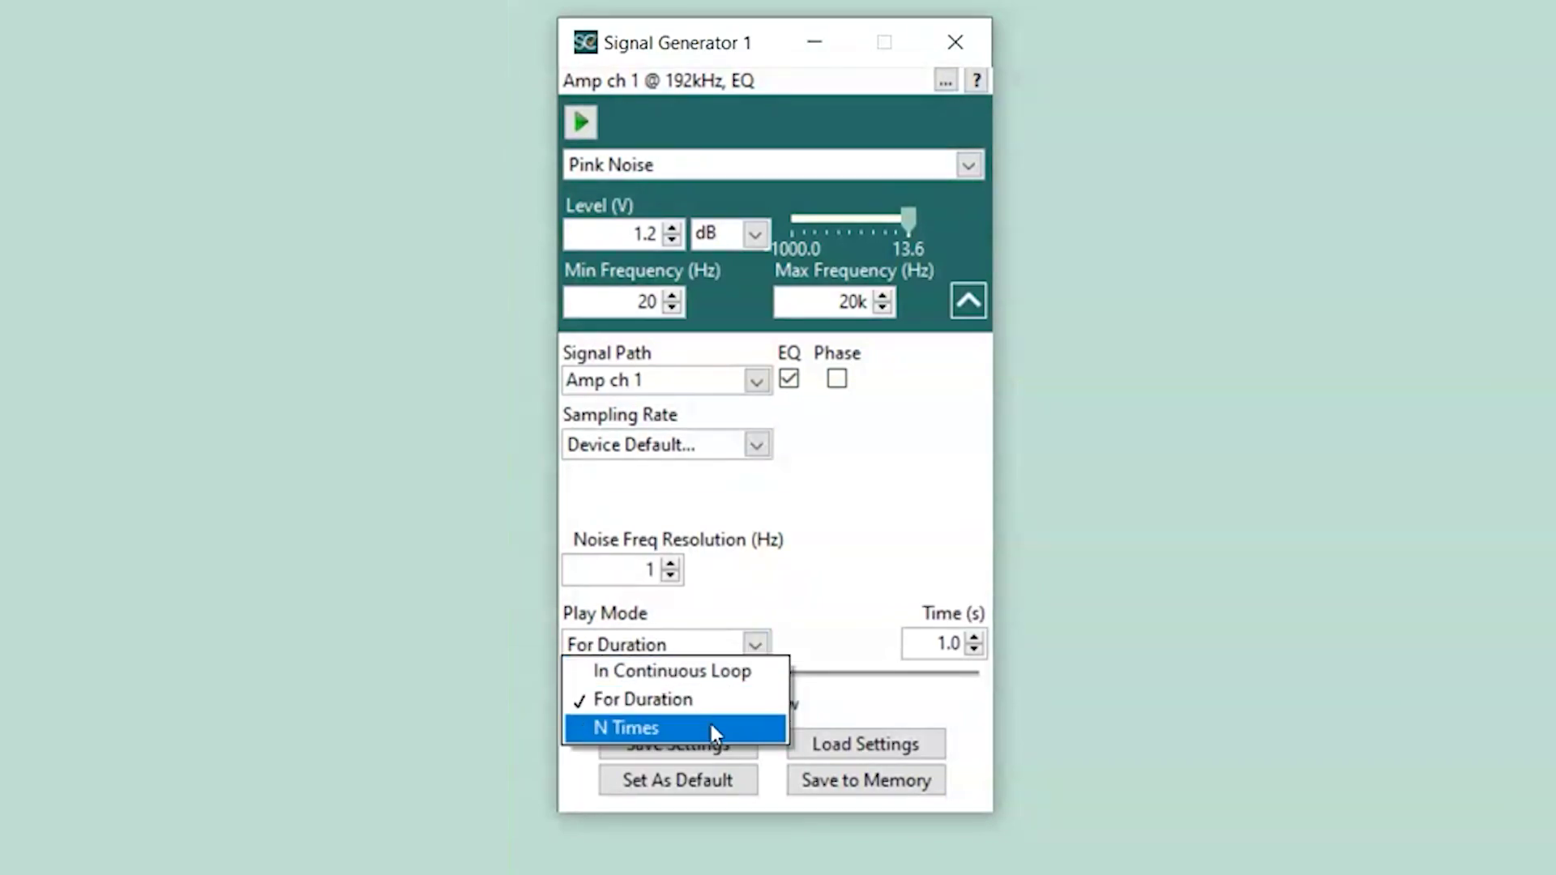
click(708, 727)
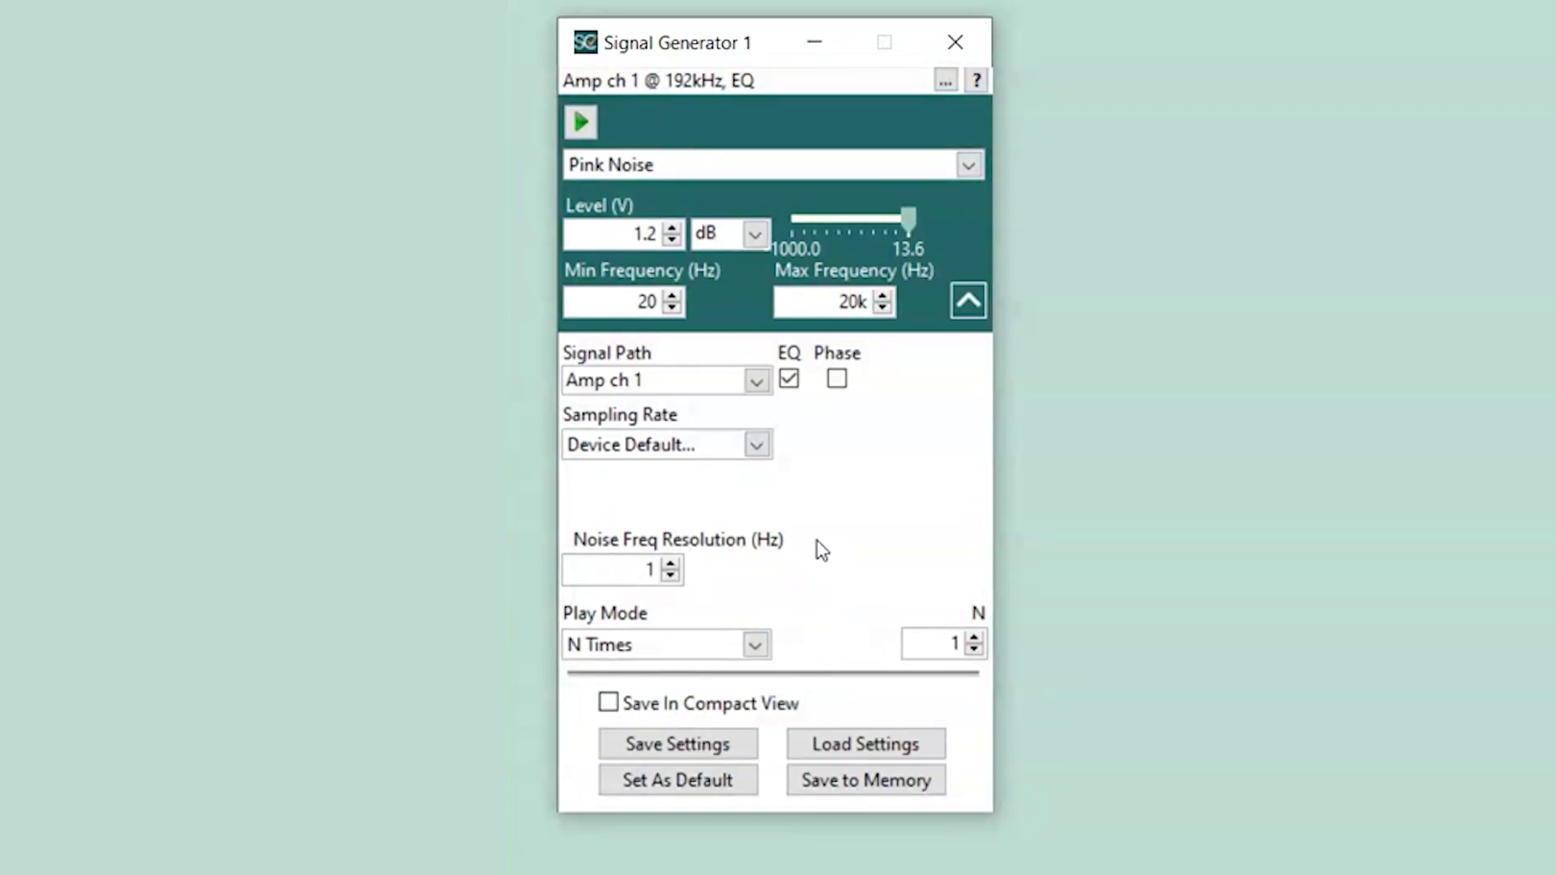
Change the signal from Pink Noise to the Headphone - p waveform.
click(967, 166)
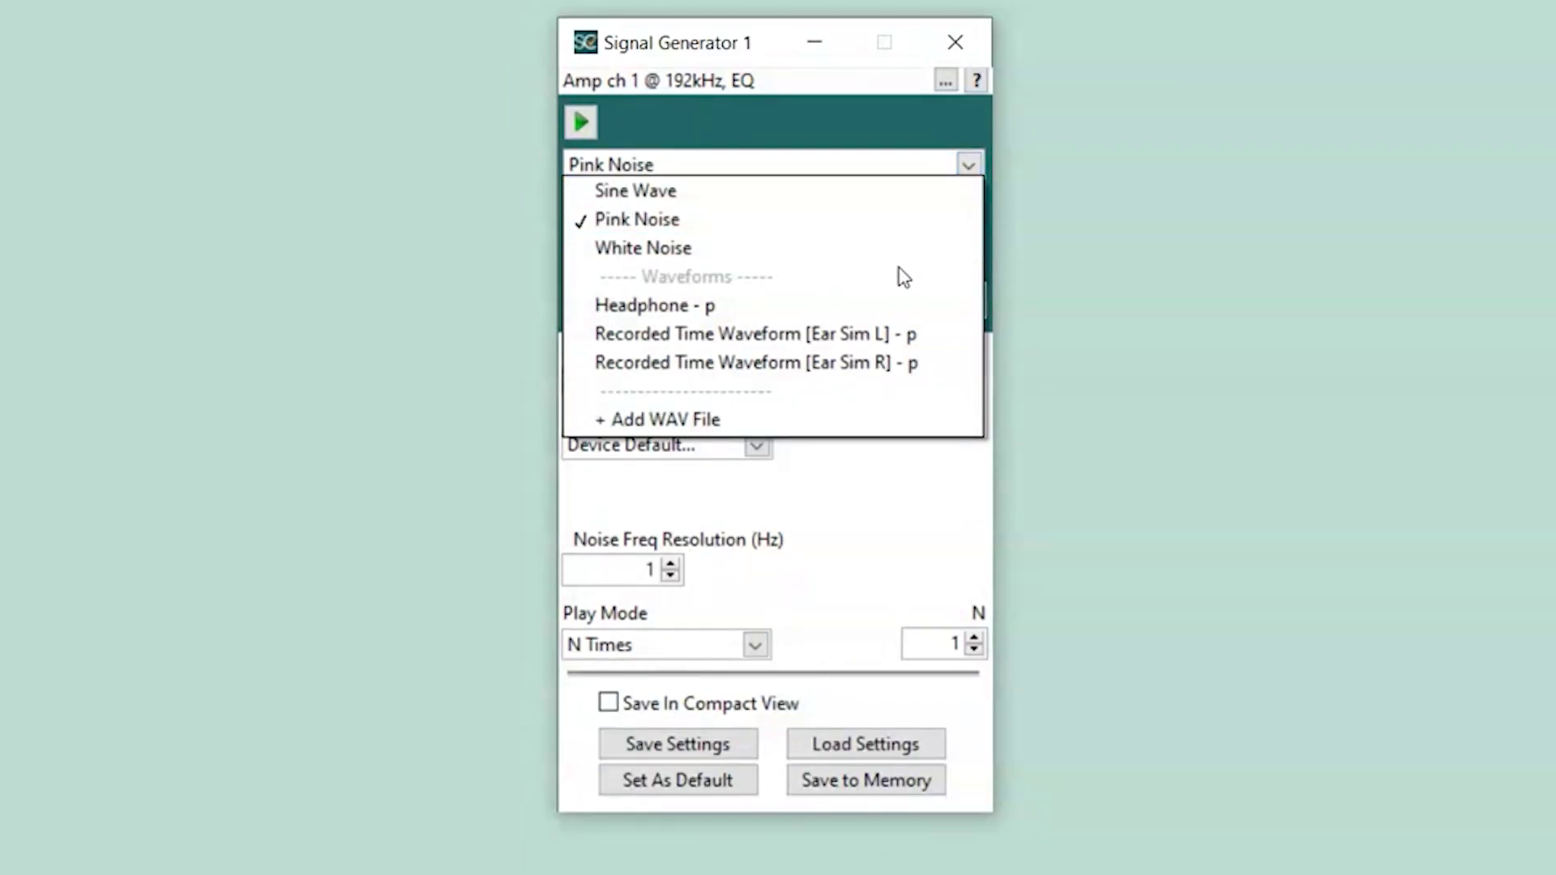
click(889, 308)
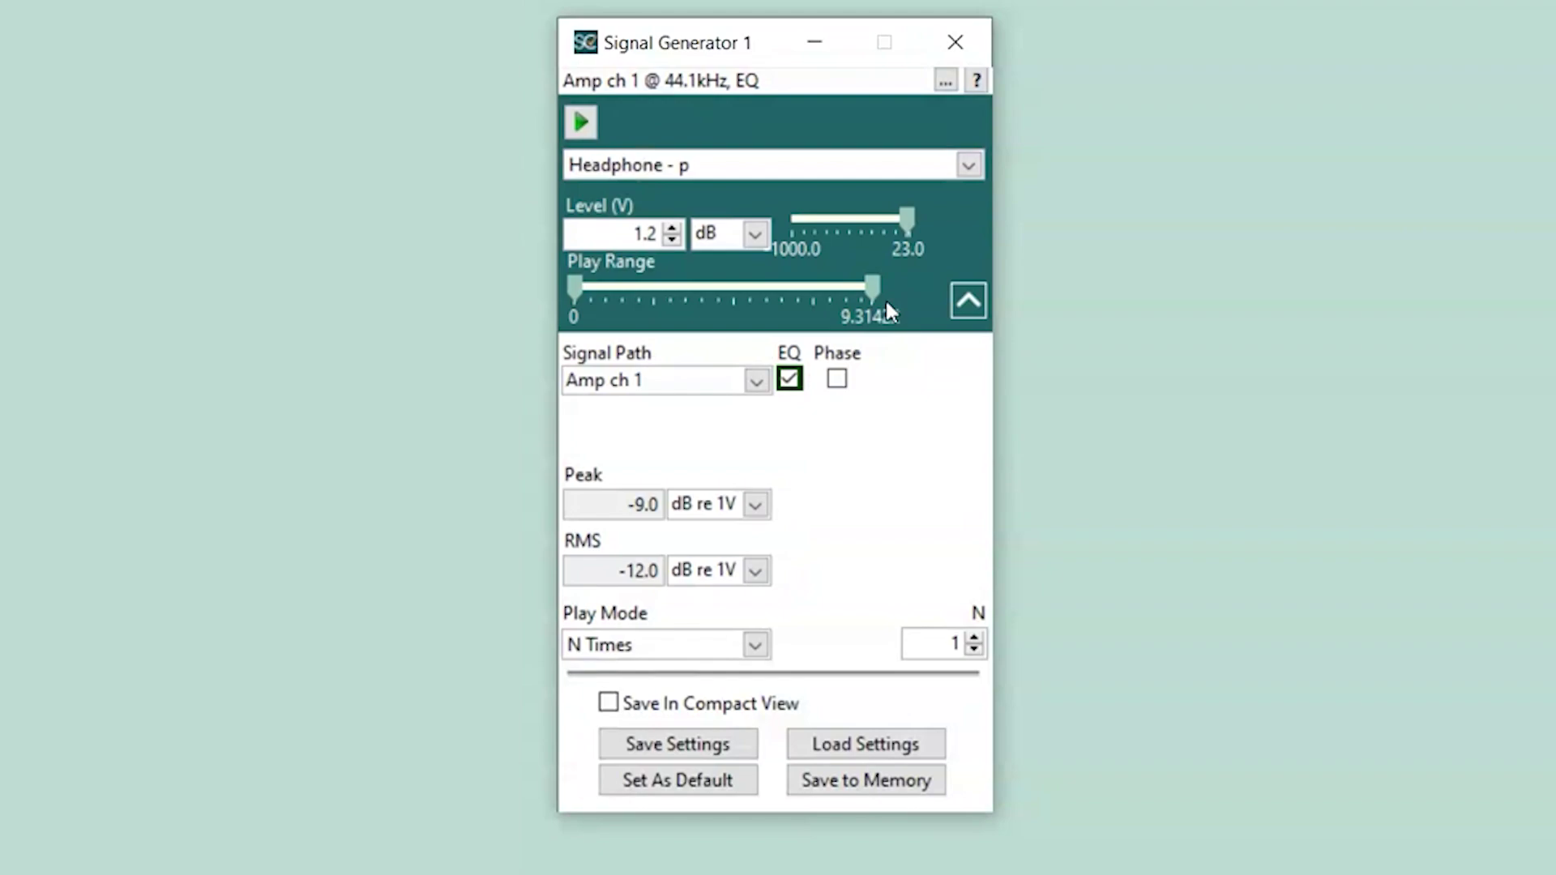
Add the WAV file 8_Channel_ID.wav from the wav files folder and set the signal to its Channel 3.
click(968, 166)
click(832, 422)
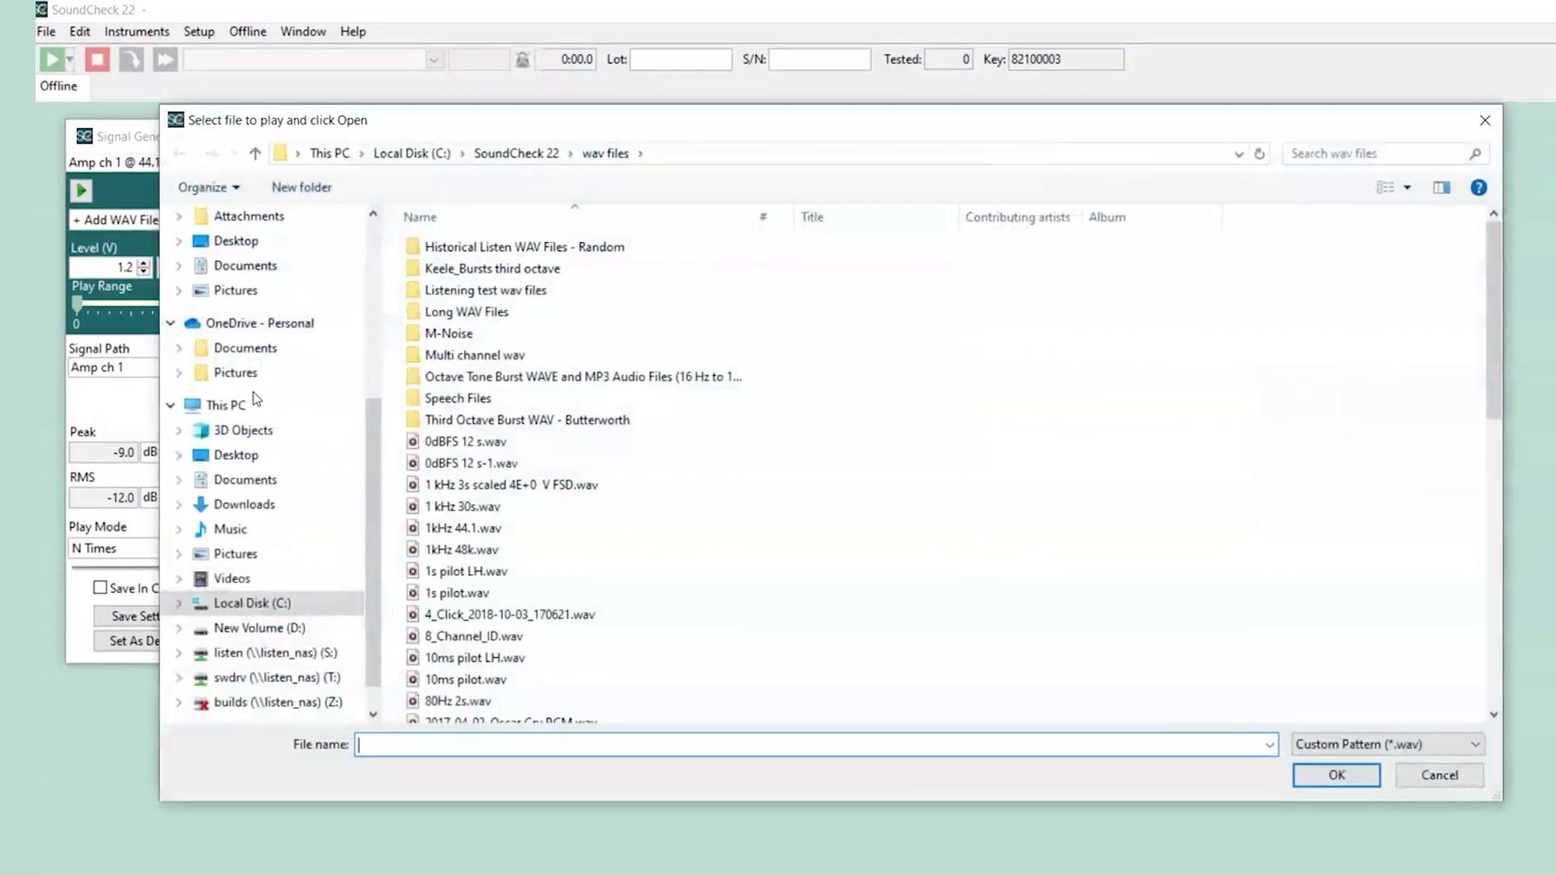
click(717, 635)
click(1328, 773)
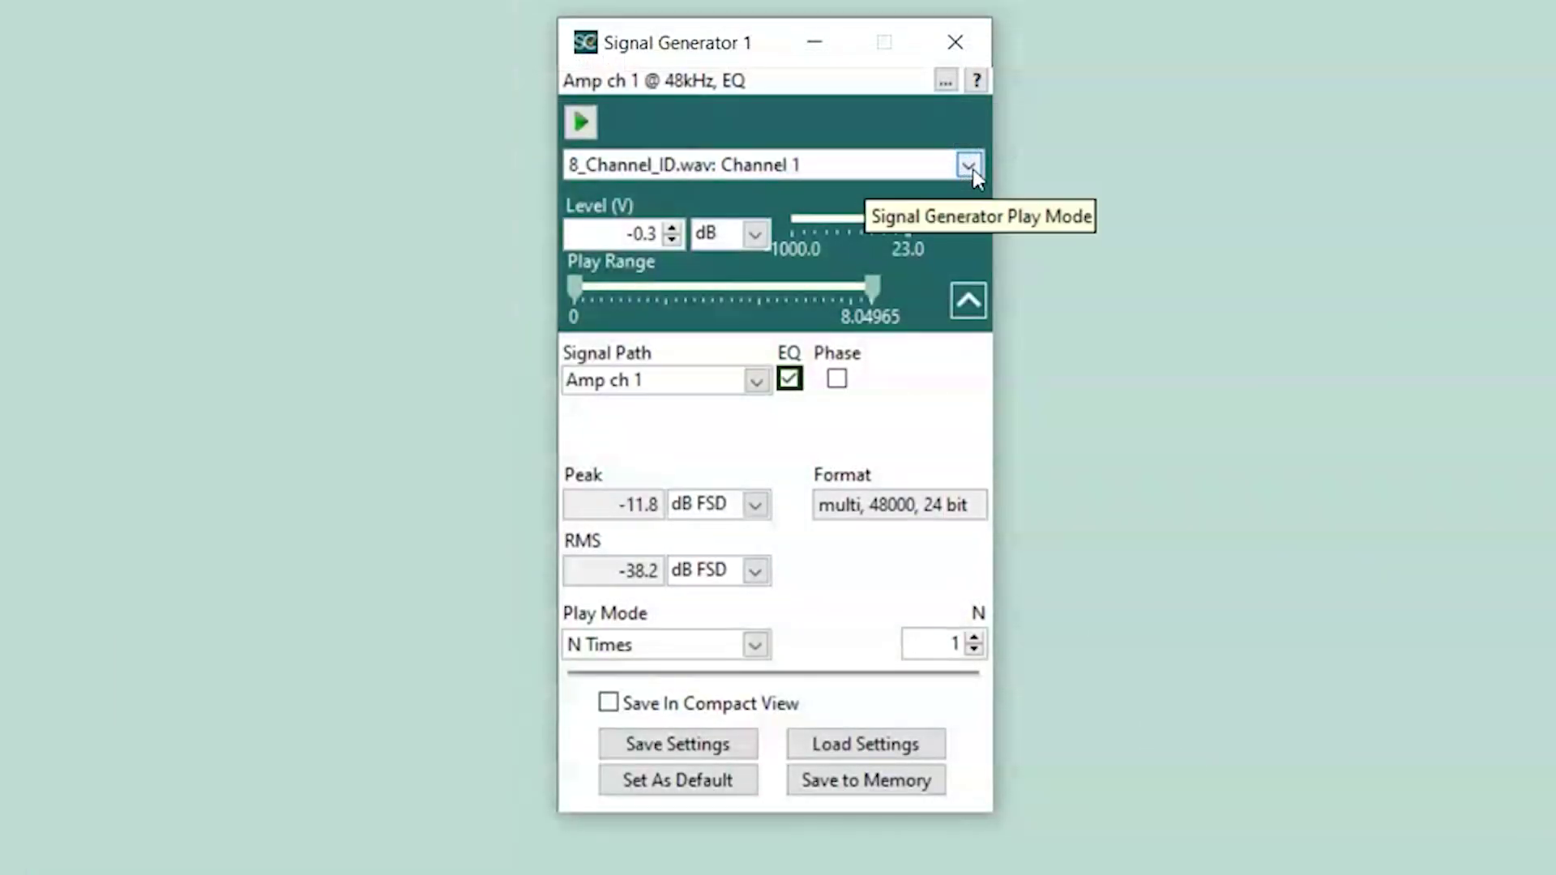
click(970, 171)
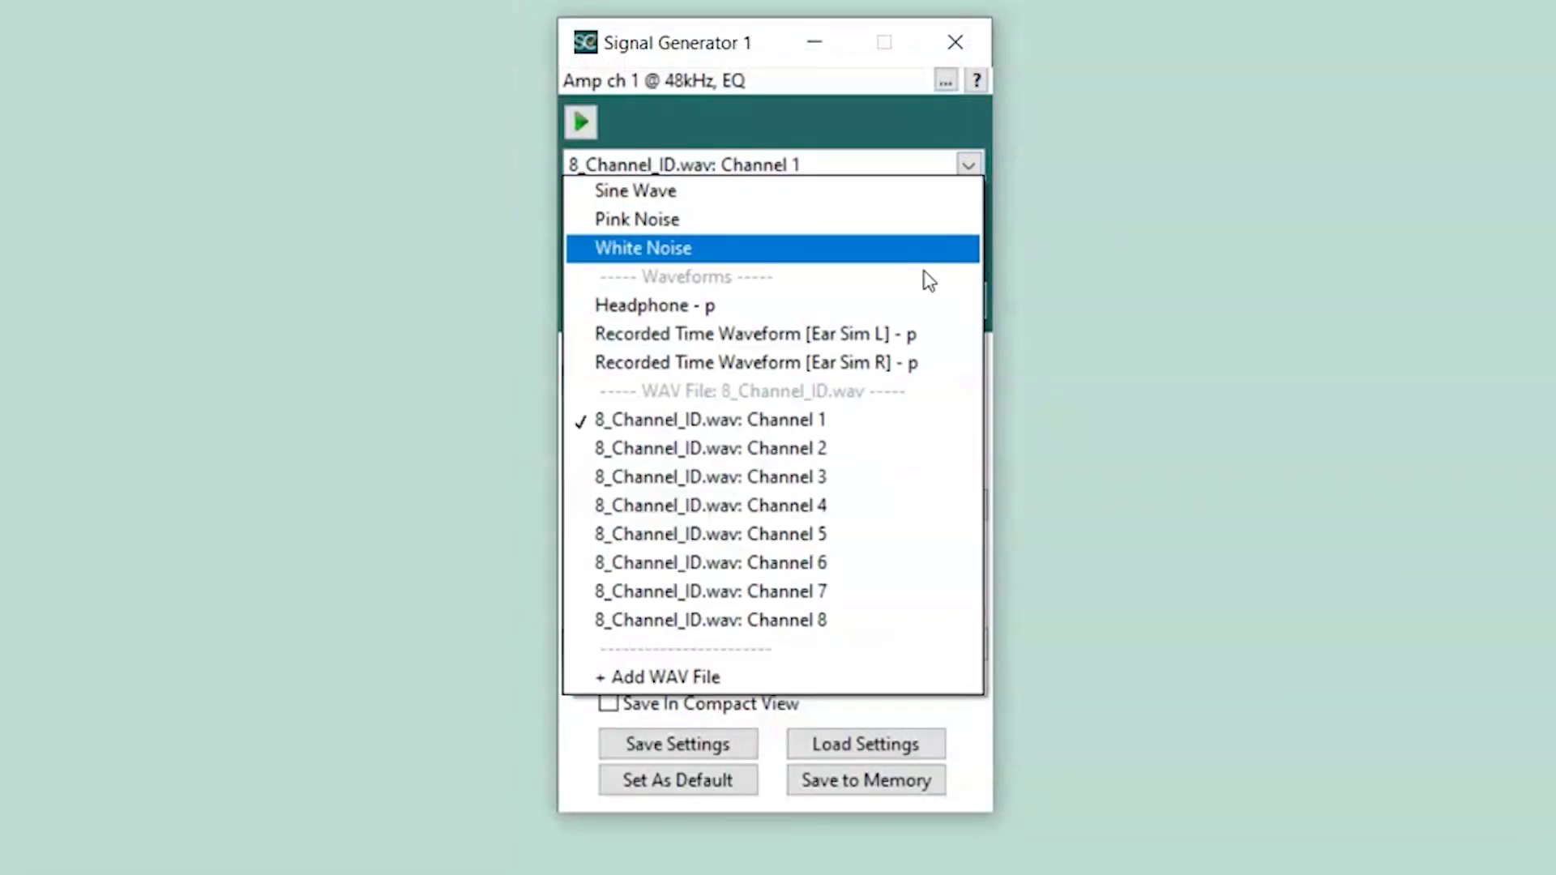
click(889, 483)
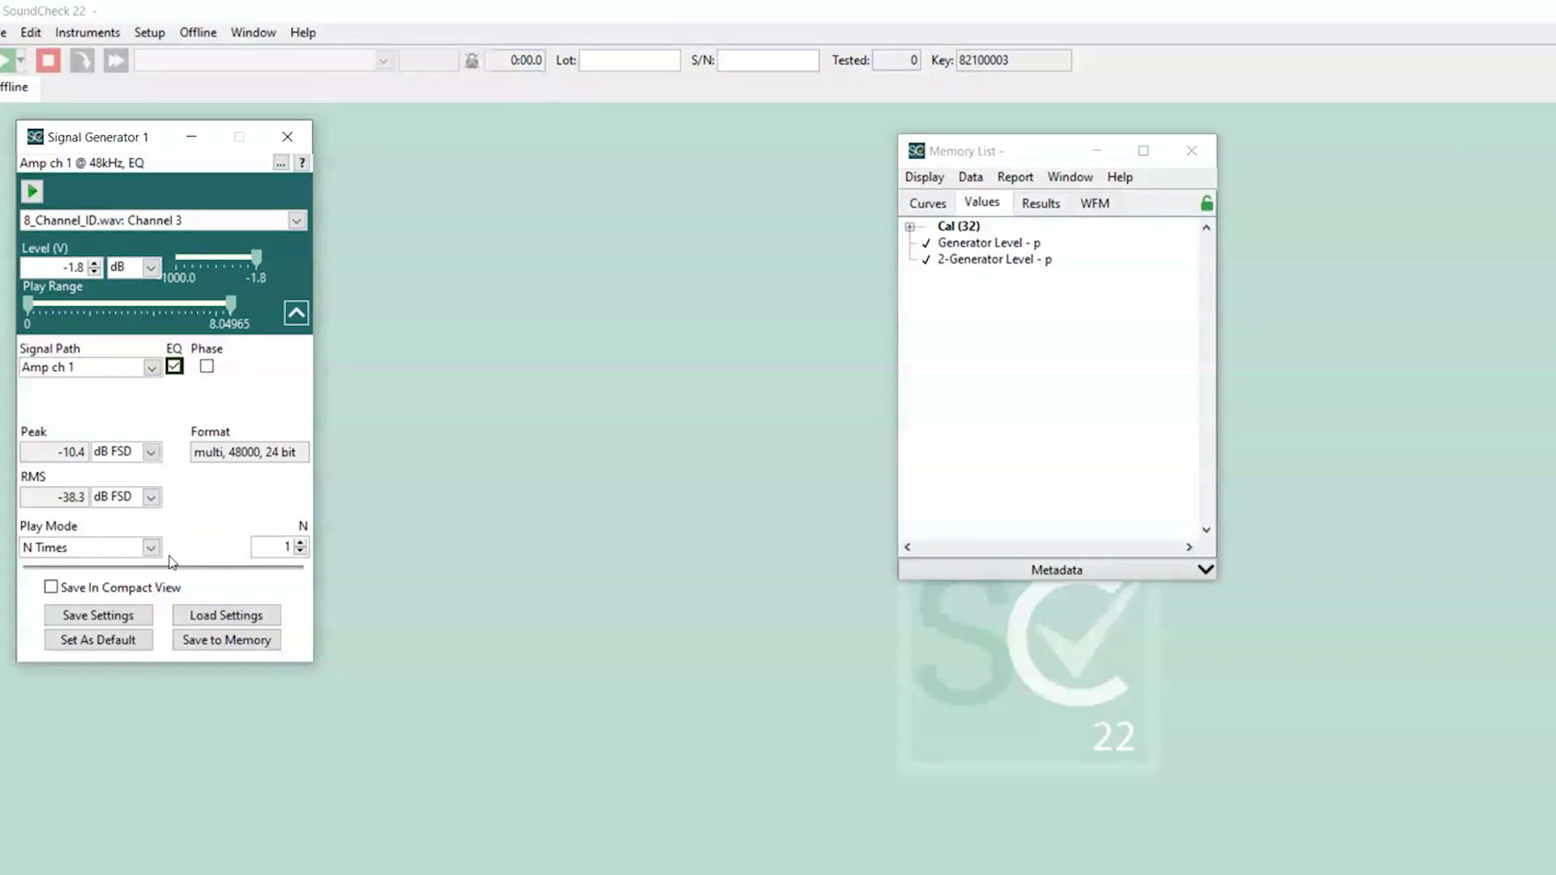
Save the current signal generator settings to a file named "sam playback" in the Signal Generator folder.
click(111, 618)
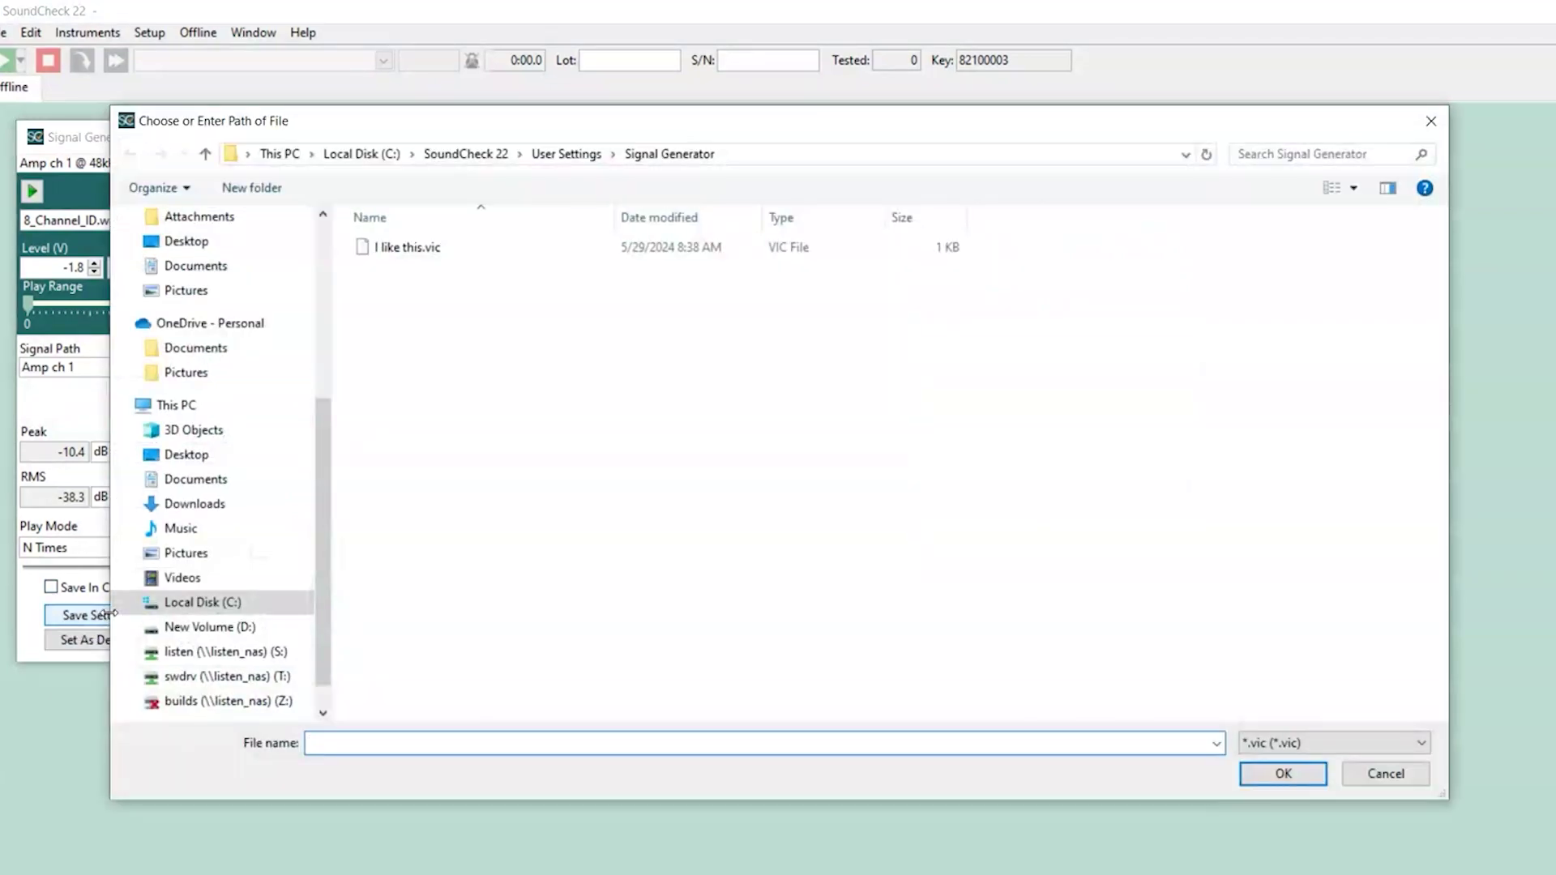
text(sam playback)
key(Return)
Load a saved settings file from disk into the signal generator.
click(212, 613)
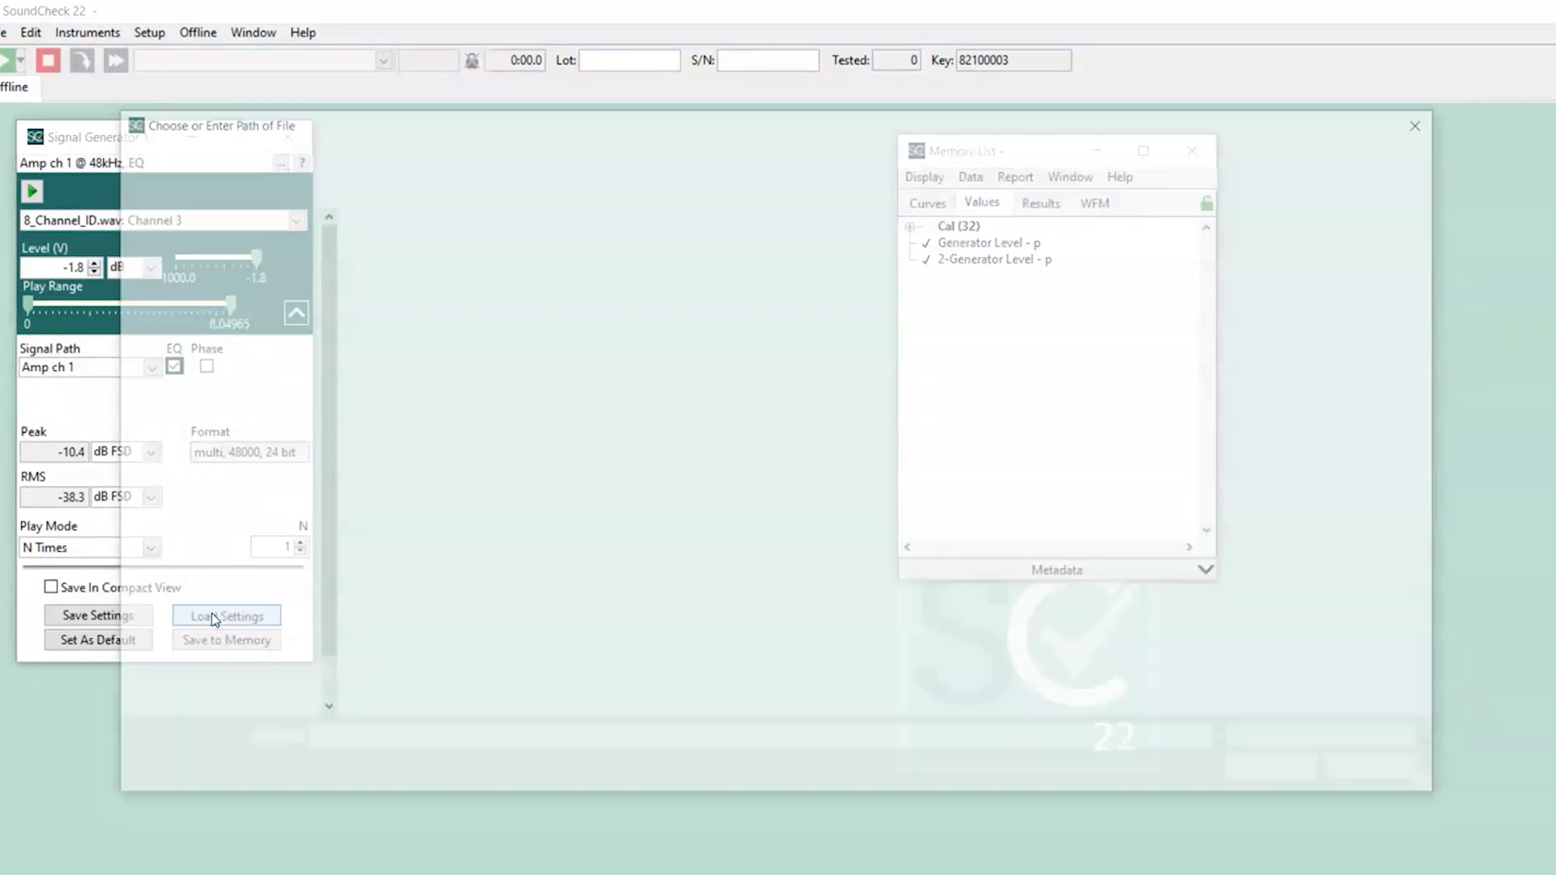
click(450, 271)
click(1282, 773)
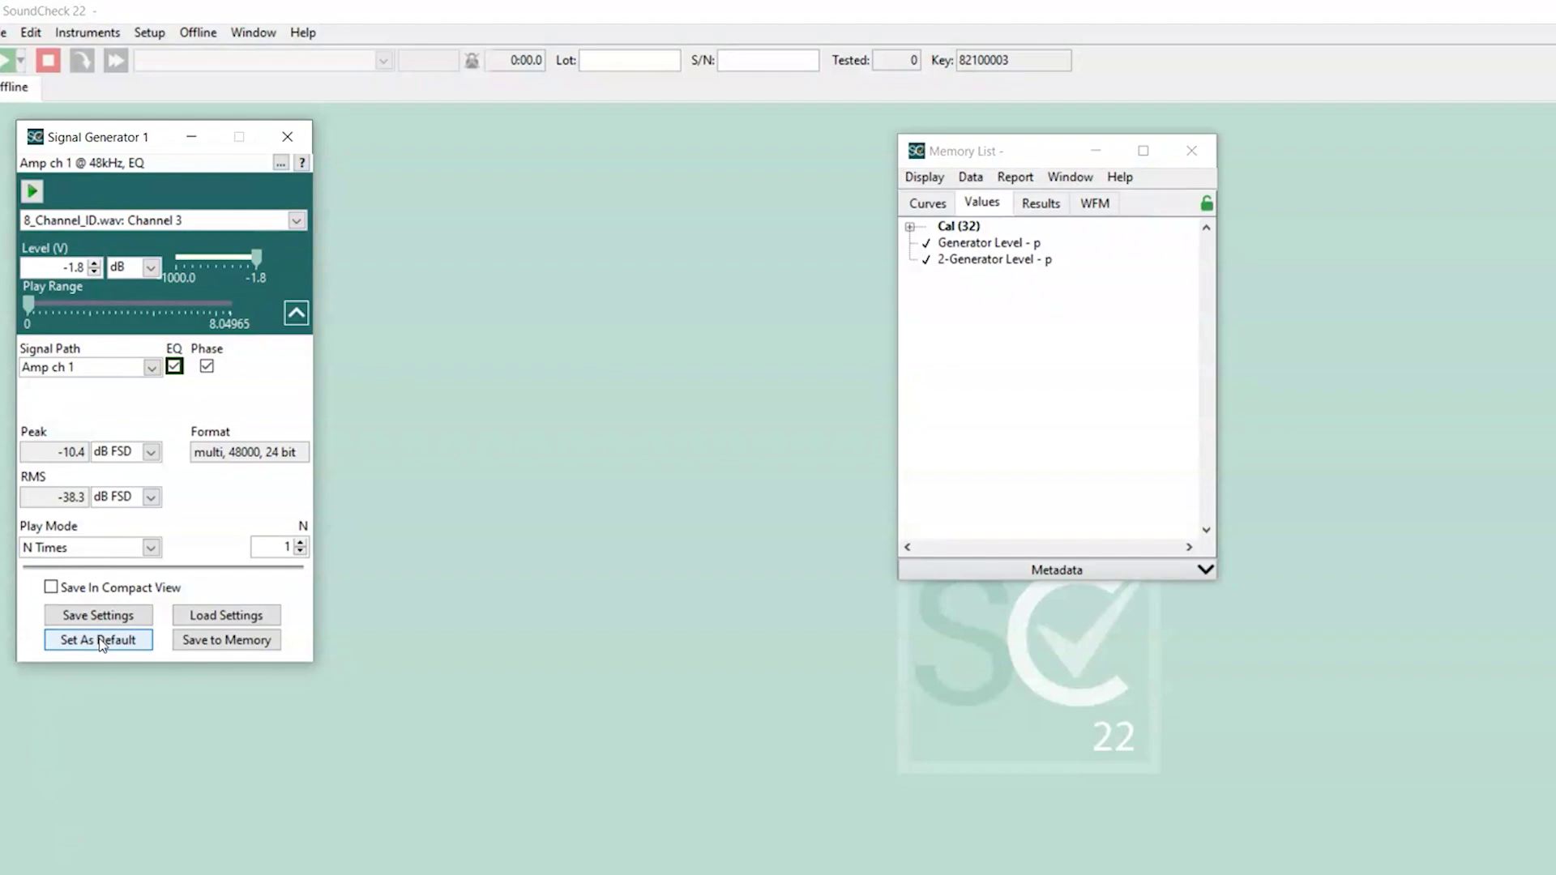
Save the generator level to the Memory List, view the newly added value in a table, and close the table.
click(213, 640)
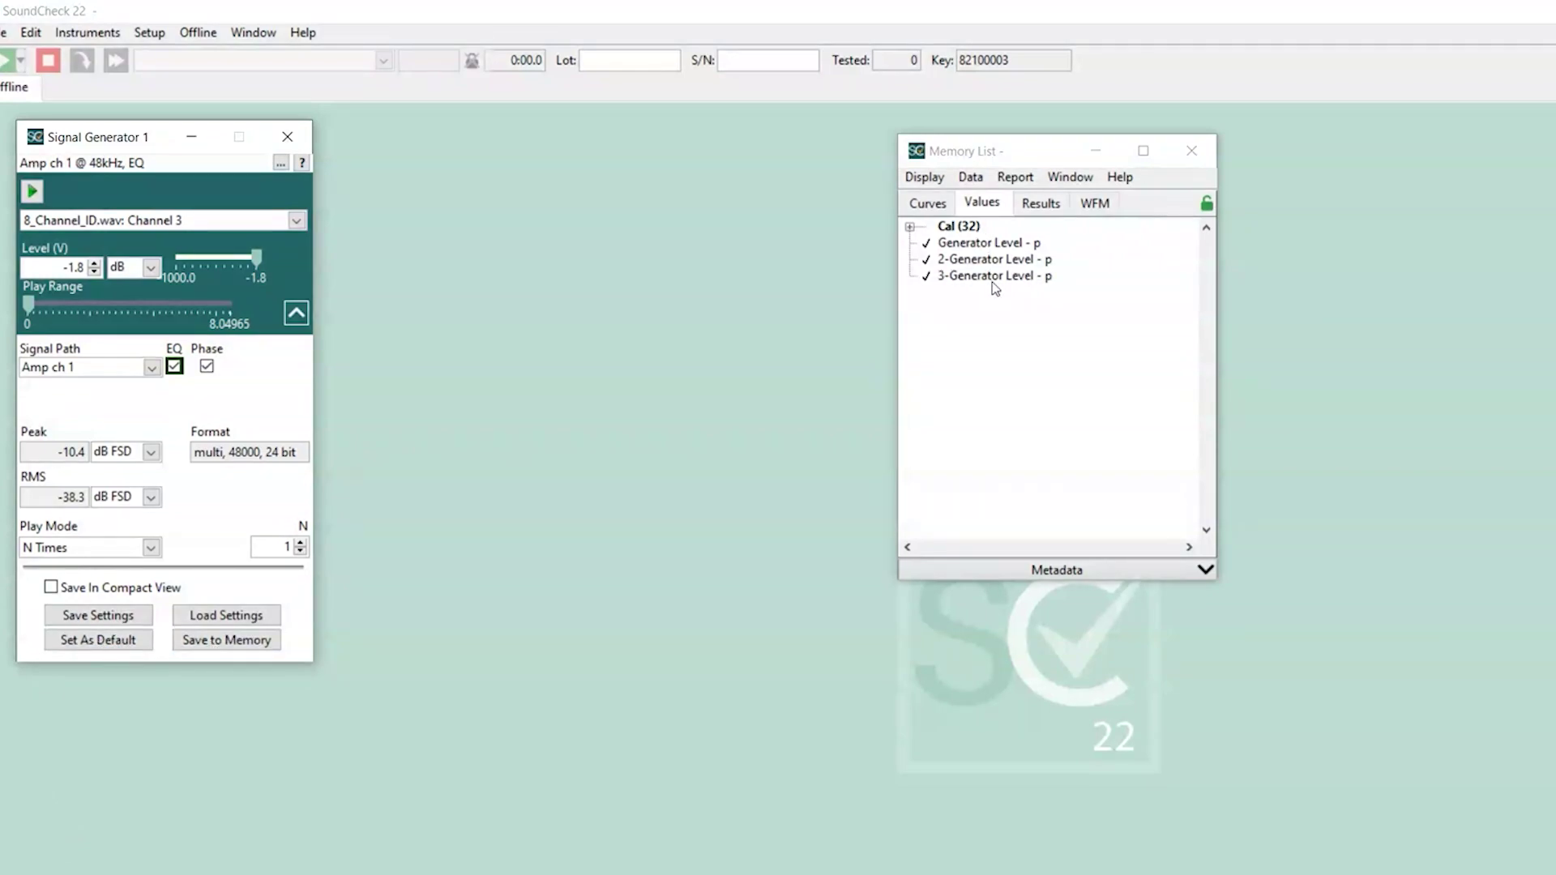
double_click(995, 277)
drag(1532, 557, 535, 164)
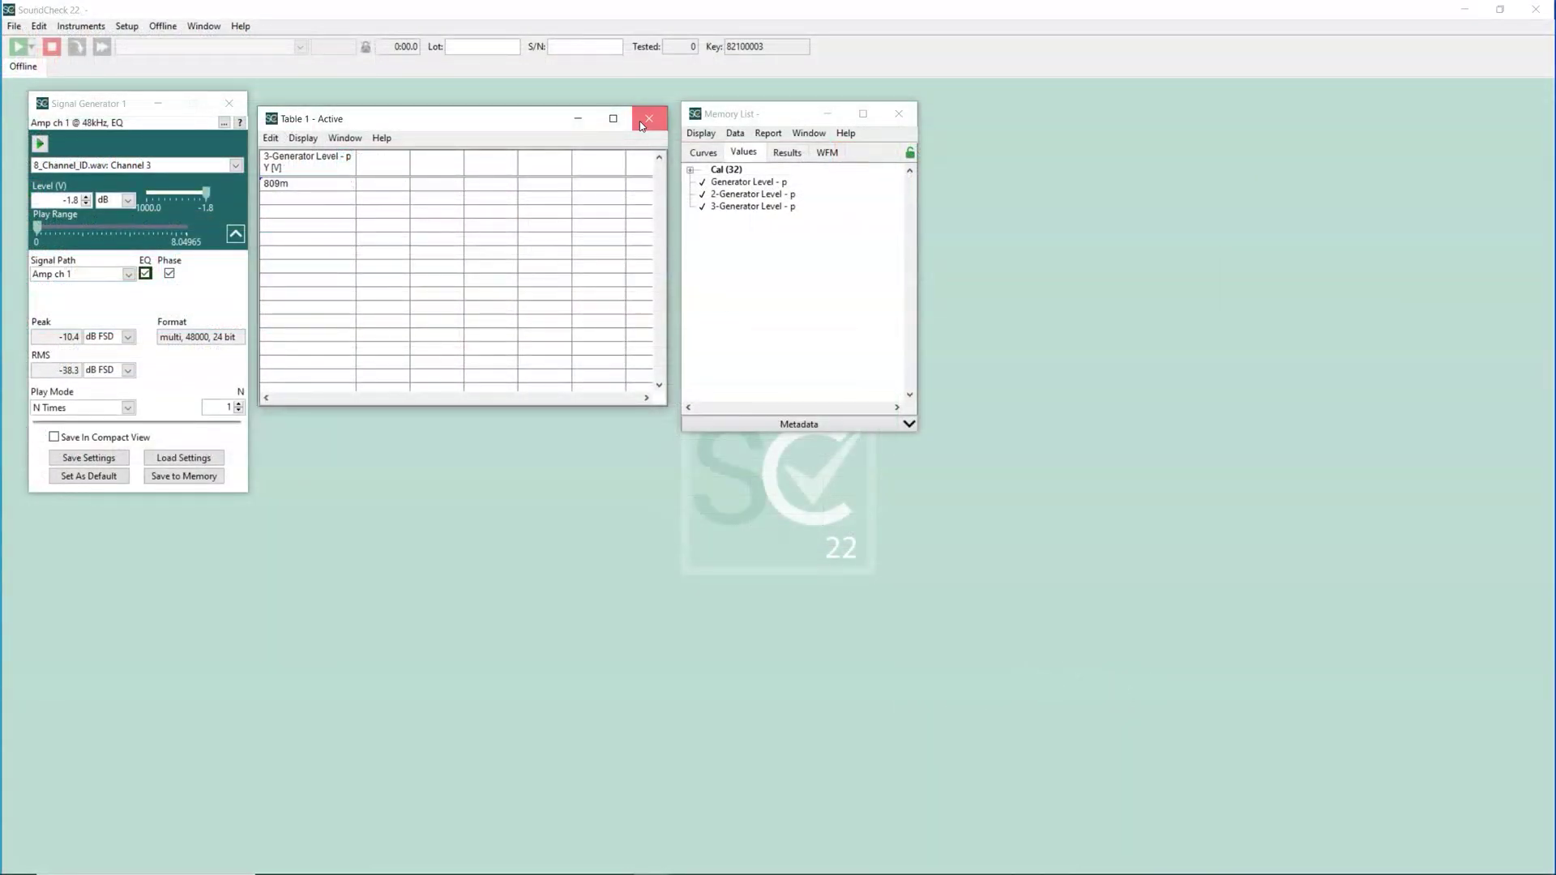
click(649, 119)
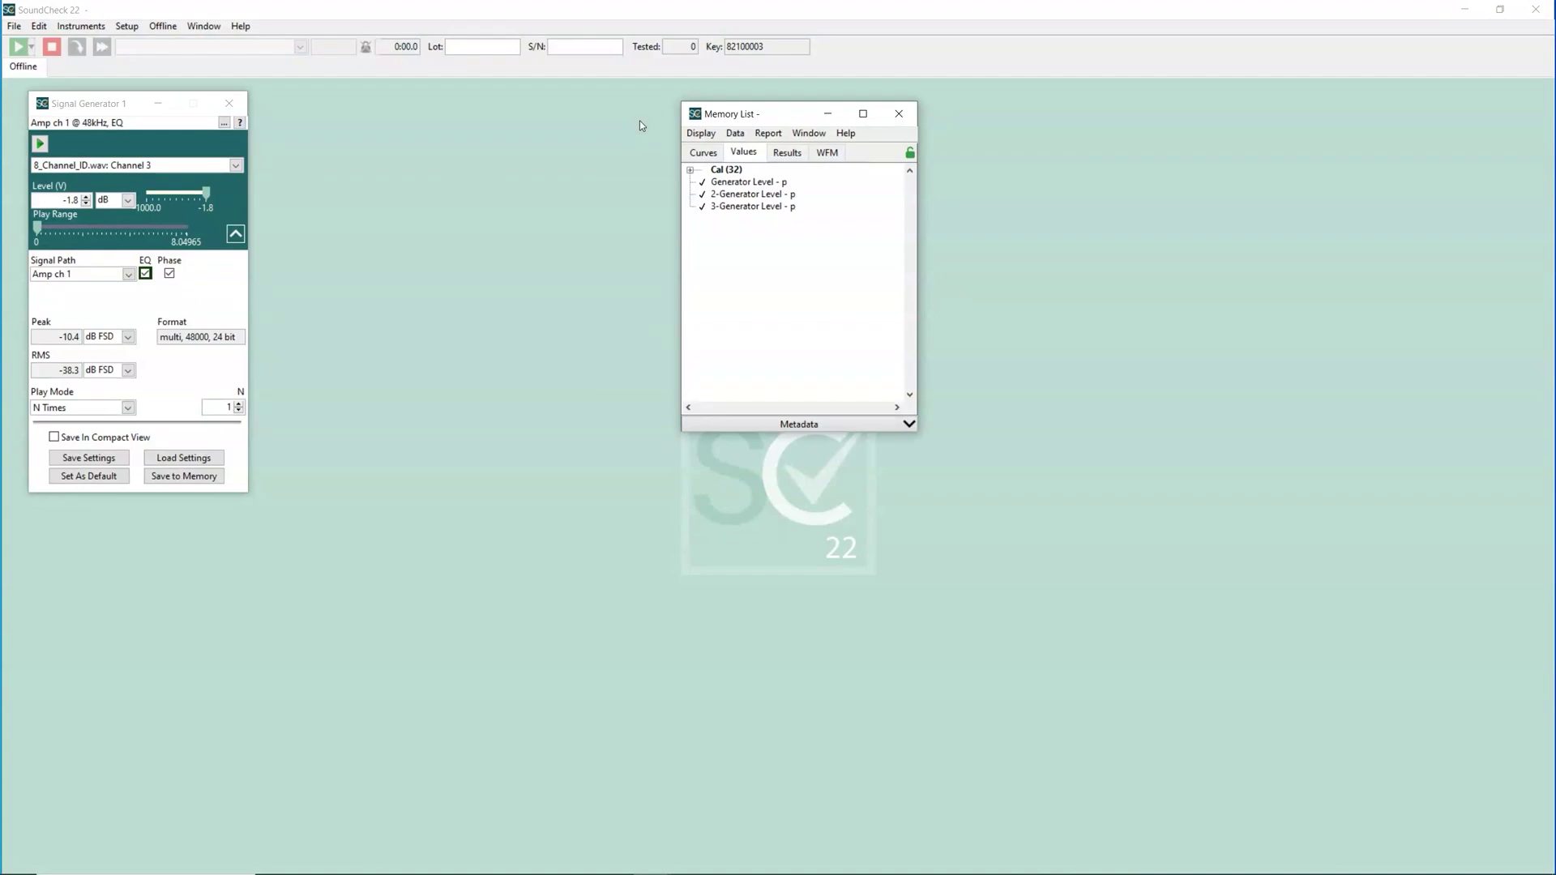
Switch the Signal Generator between compact and expanded view twice, ending in the expanded view.
click(235, 235)
click(235, 235)
click(235, 235)
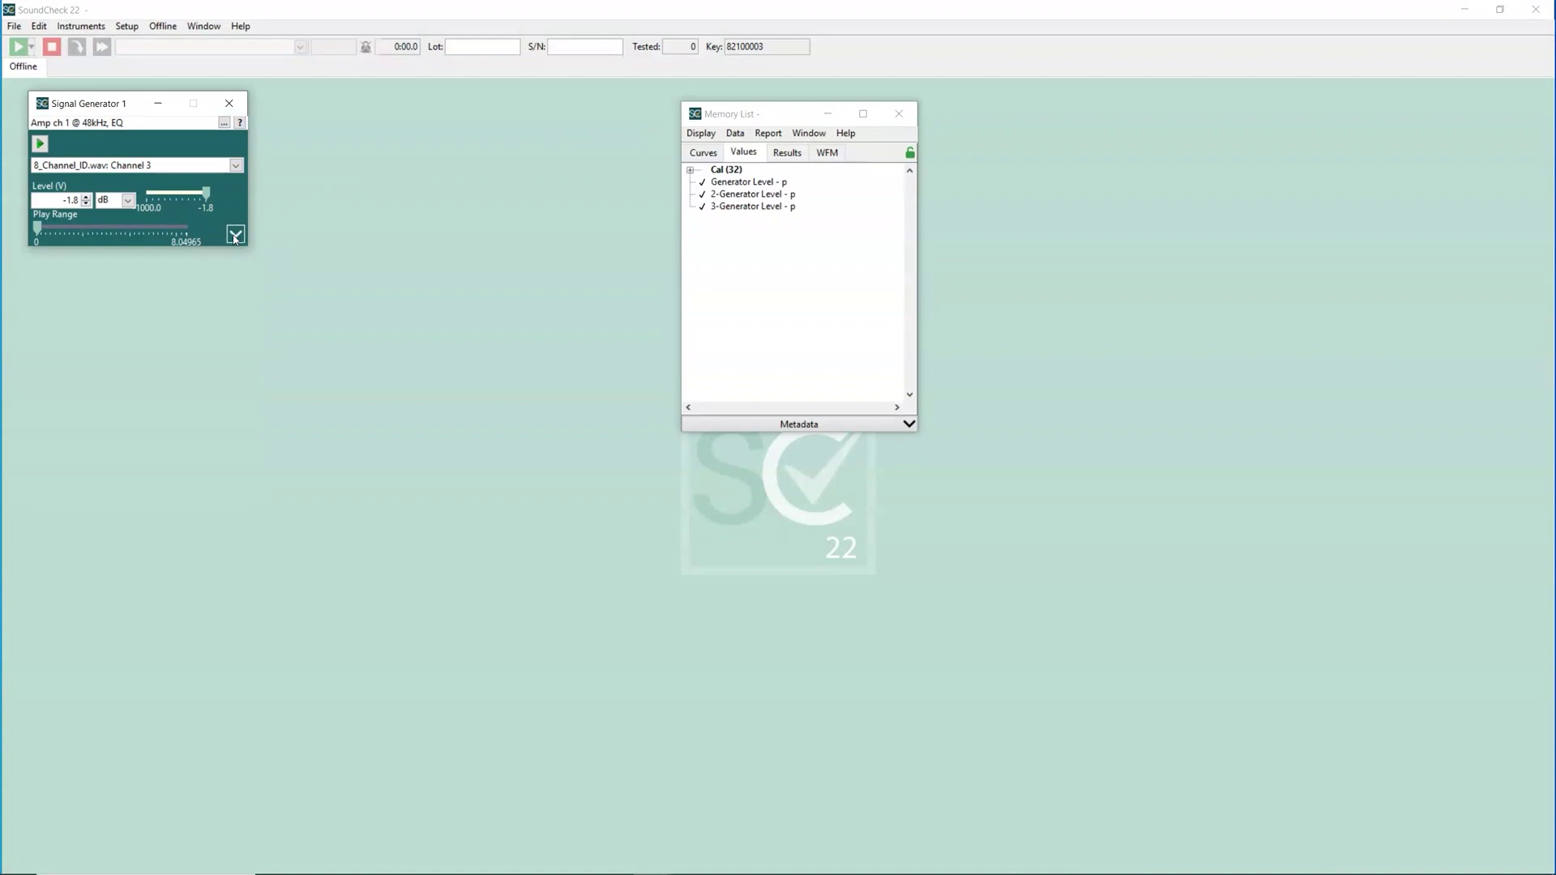
click(235, 235)
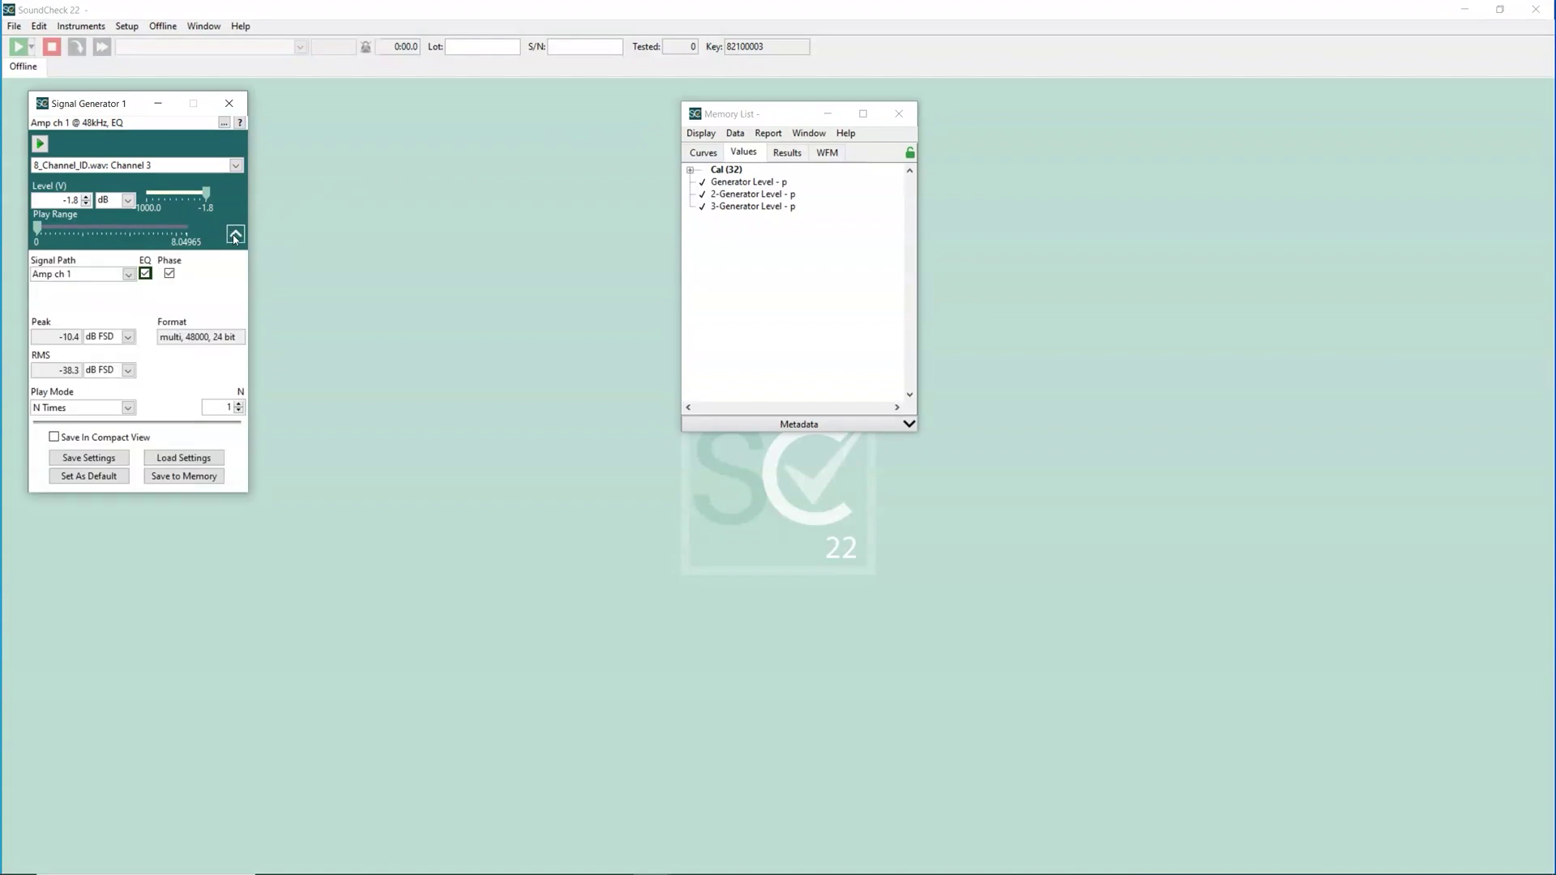